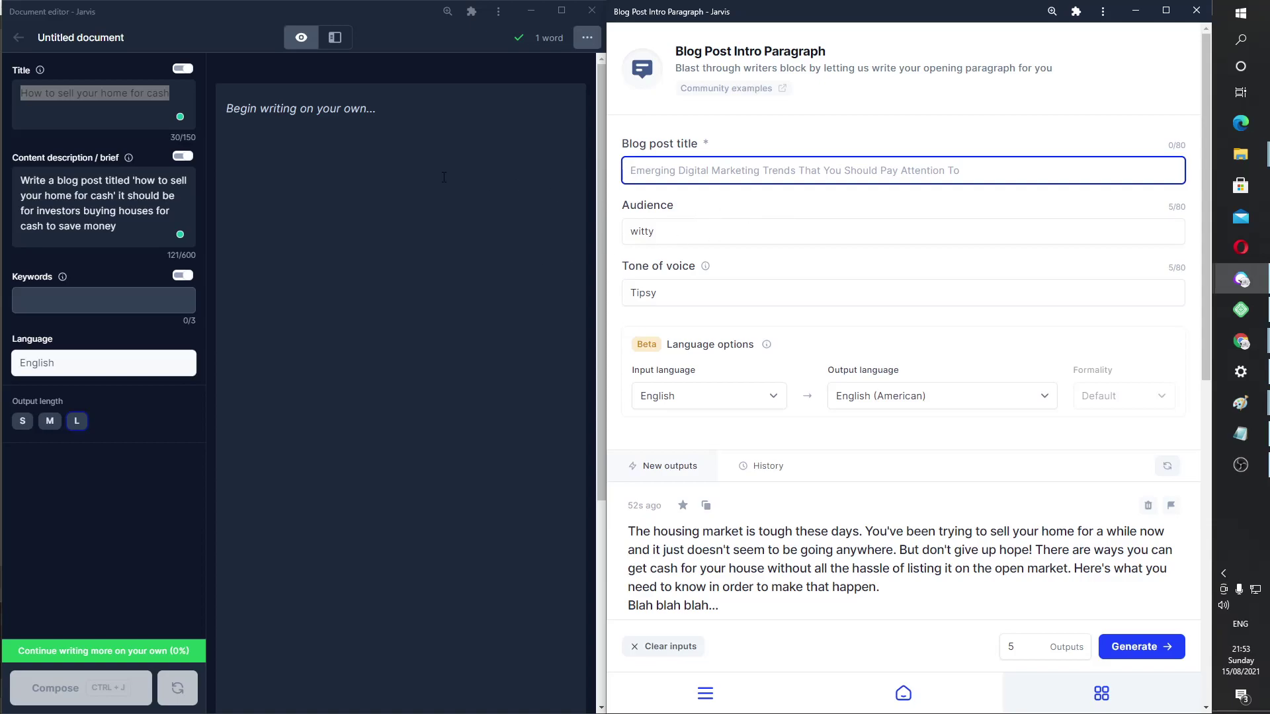
Paste the document title 'How to sell your home for cash' into the Blog post title field and generate intros
click(205, 108)
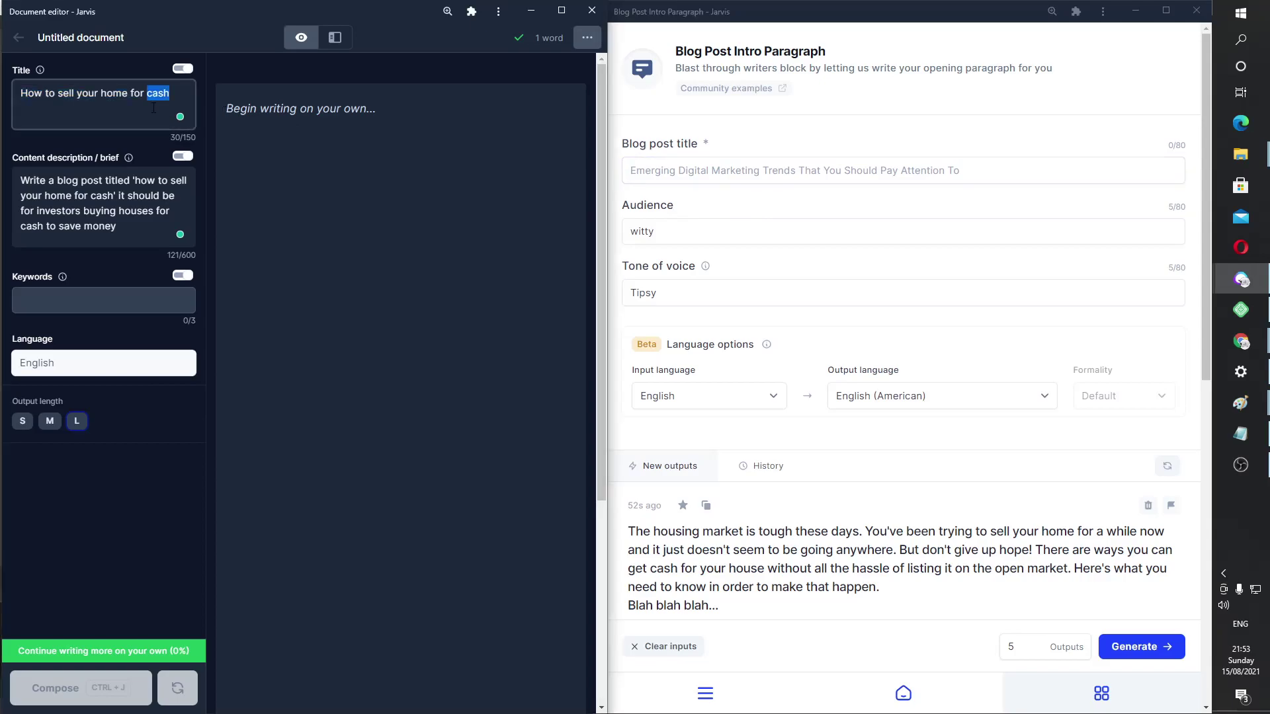
click(674, 166)
text(How to sell your home for cash)
click(1141, 656)
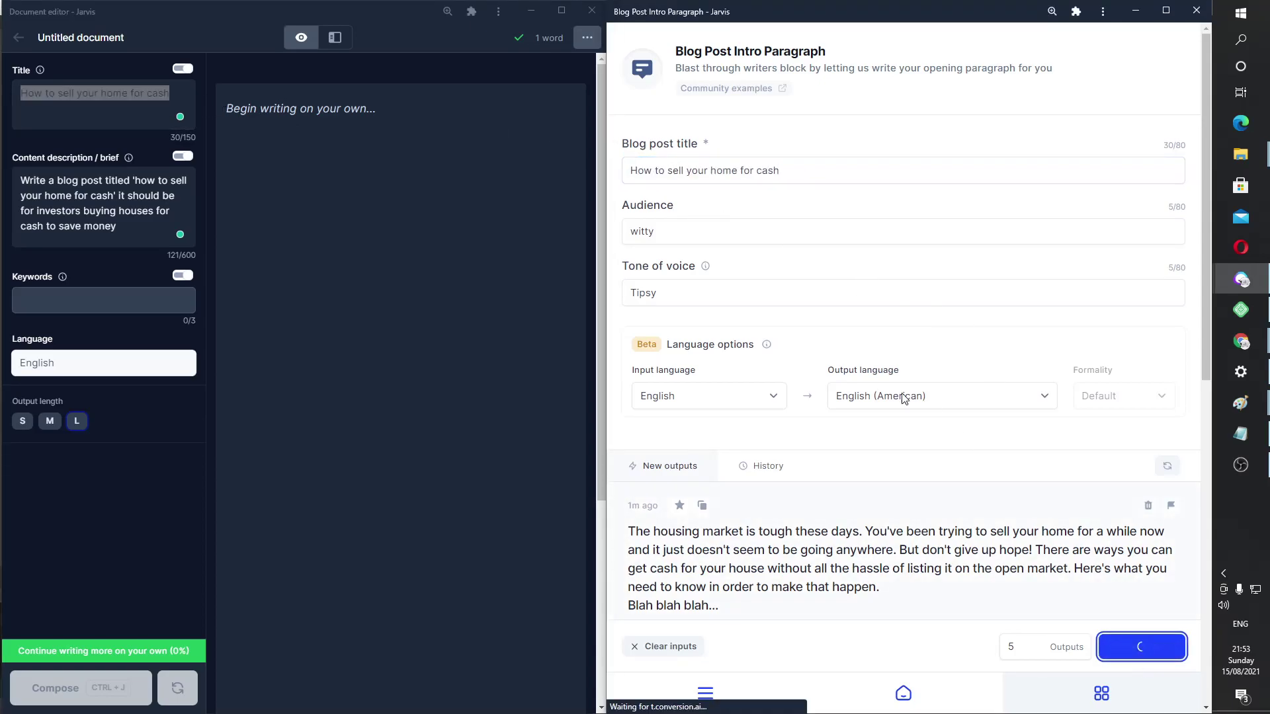
Scroll through the new intro paragraphs and place the caret at the end of the blog post title
scroll(828, 352, down, 4)
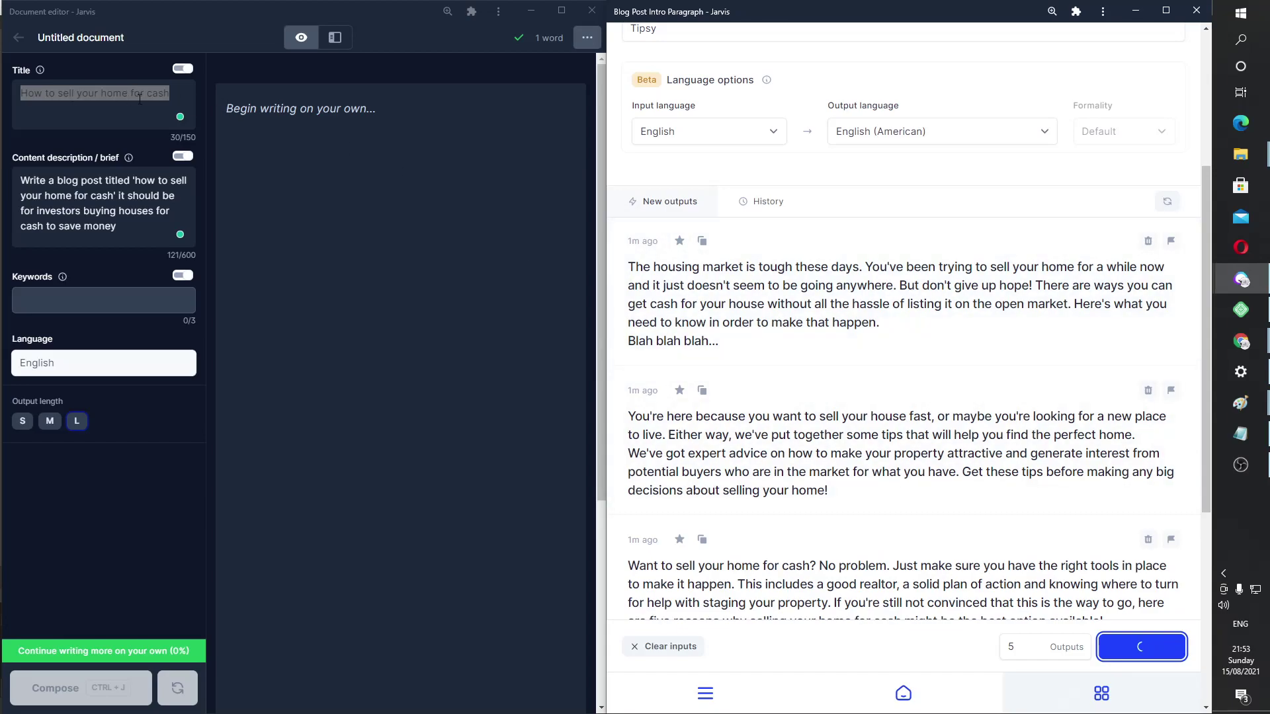
scroll(731, 400, down, 5)
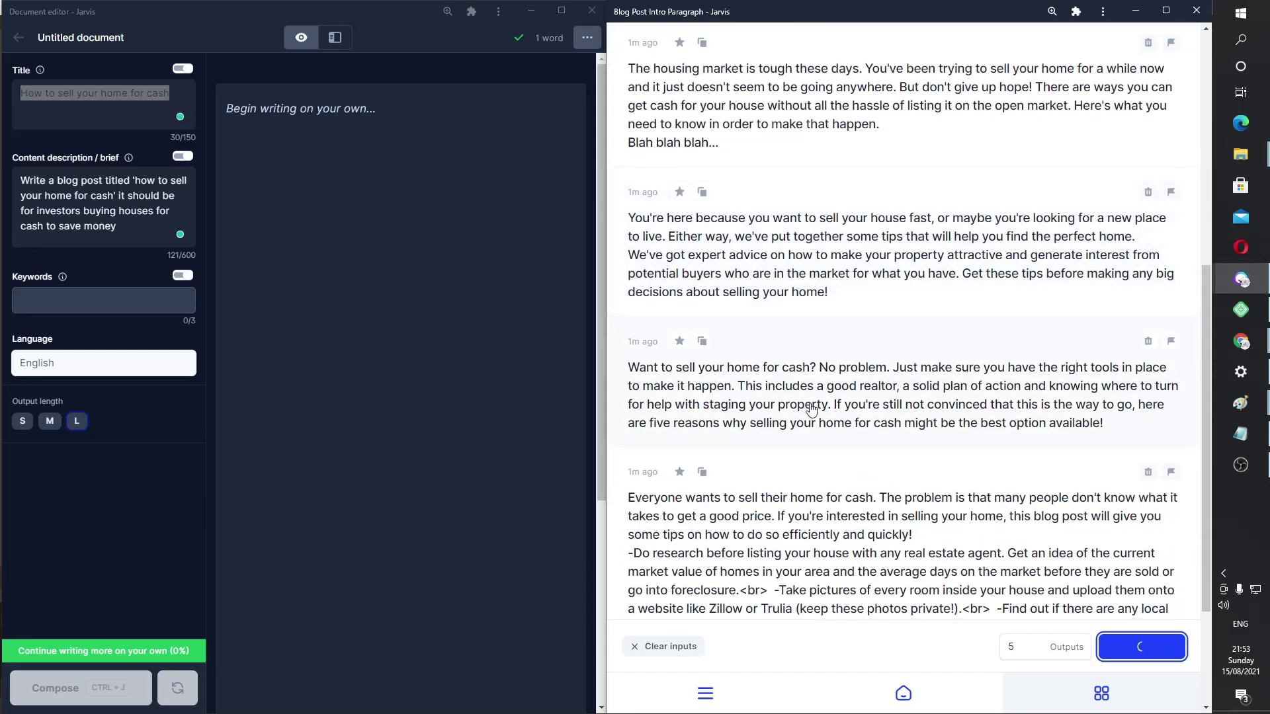
scroll(881, 436, down, 1)
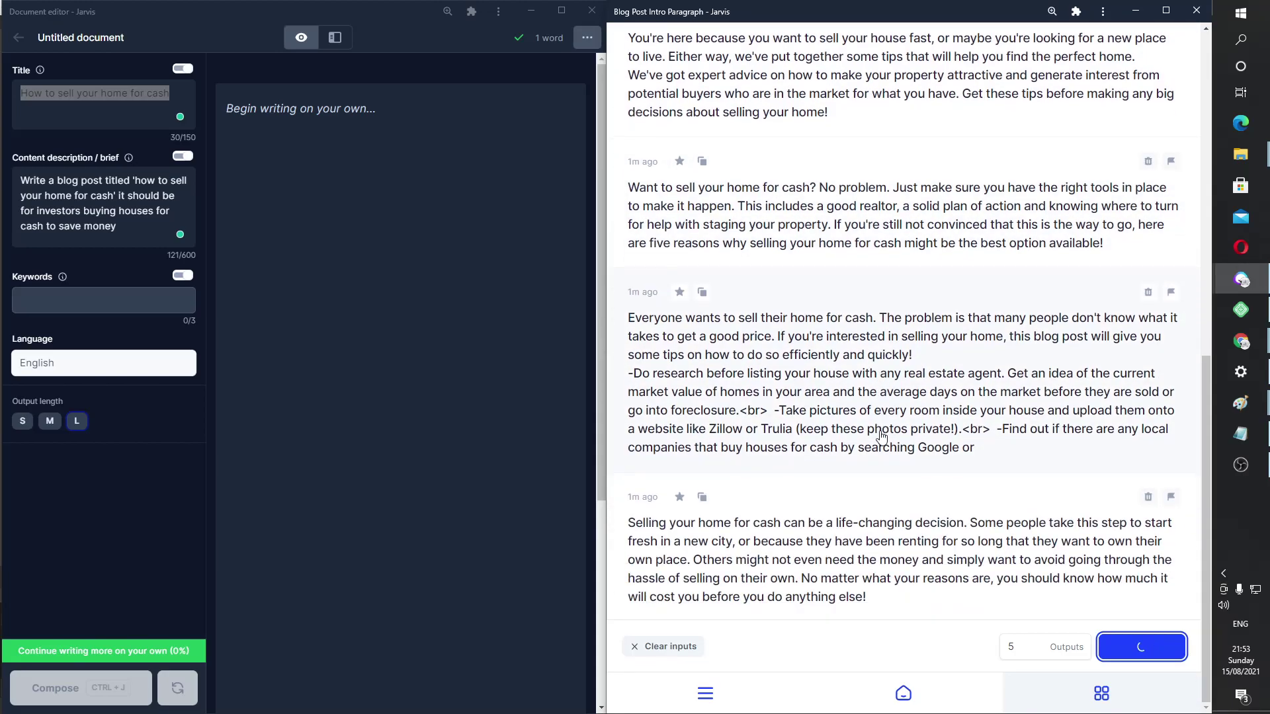
scroll(843, 537, down, 1)
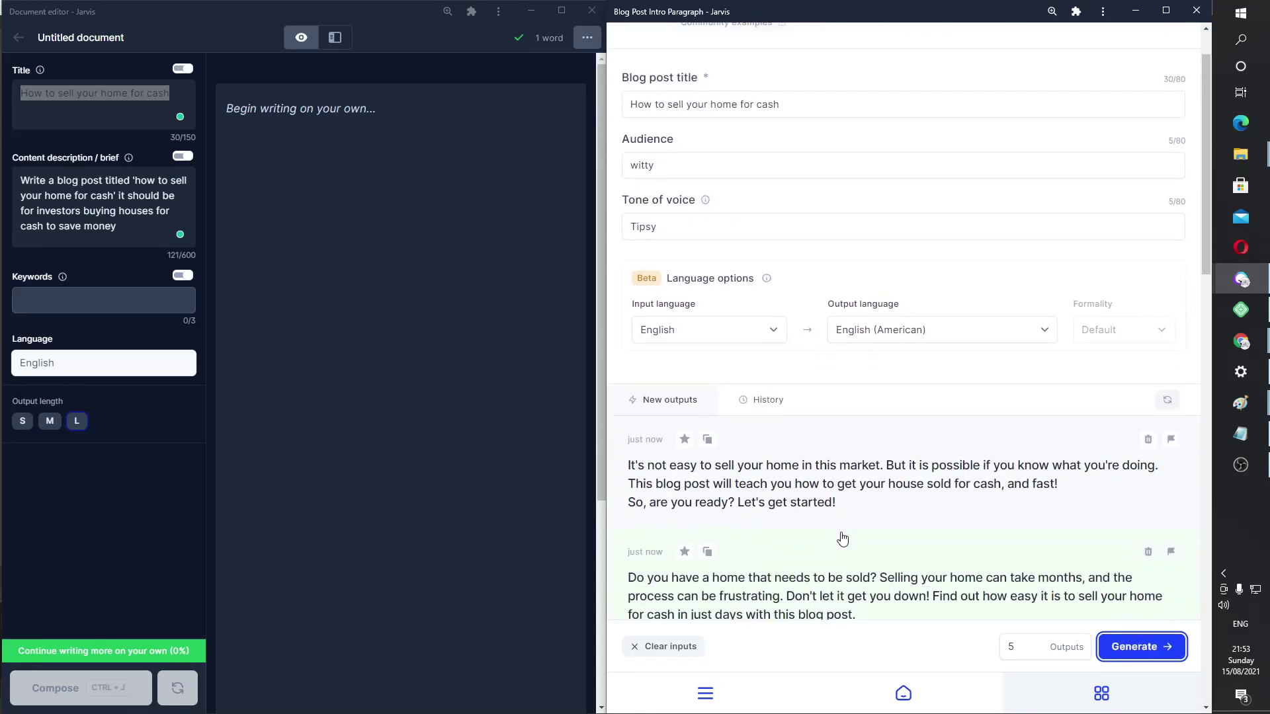
scroll(842, 537, down, 2)
scroll(842, 533, up, 3)
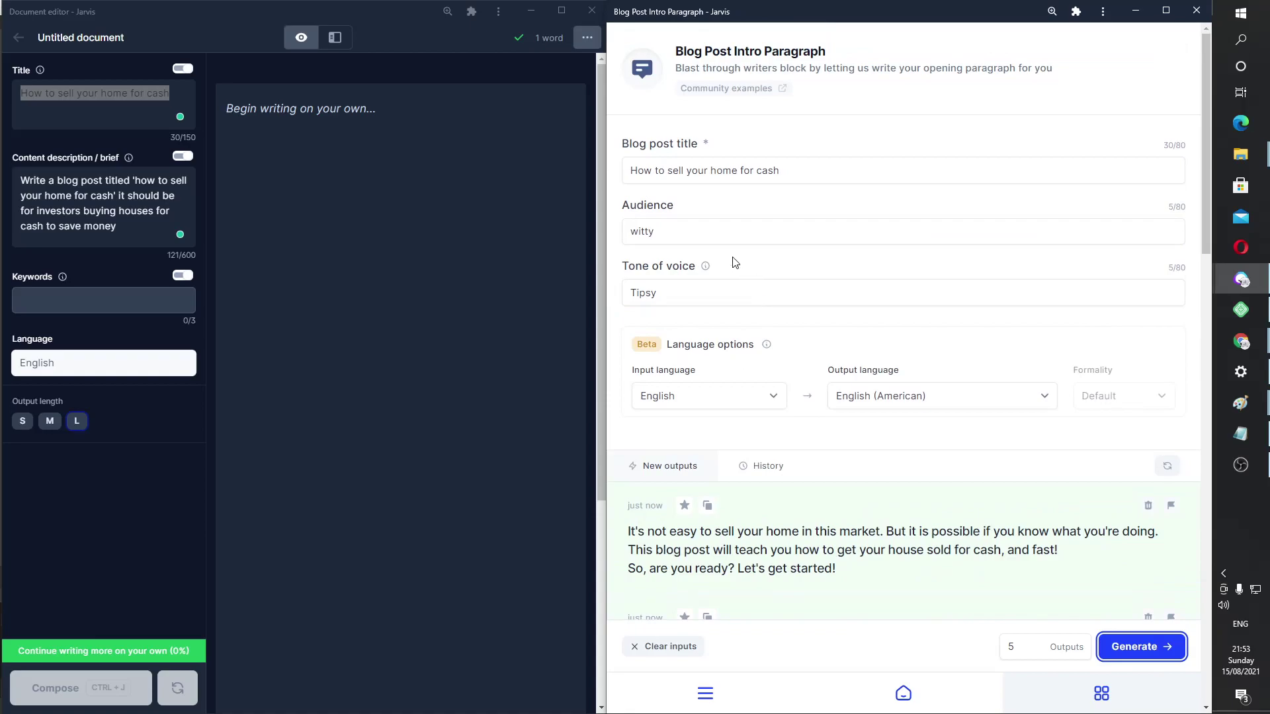
click(829, 160)
scroll(783, 474, down, 2)
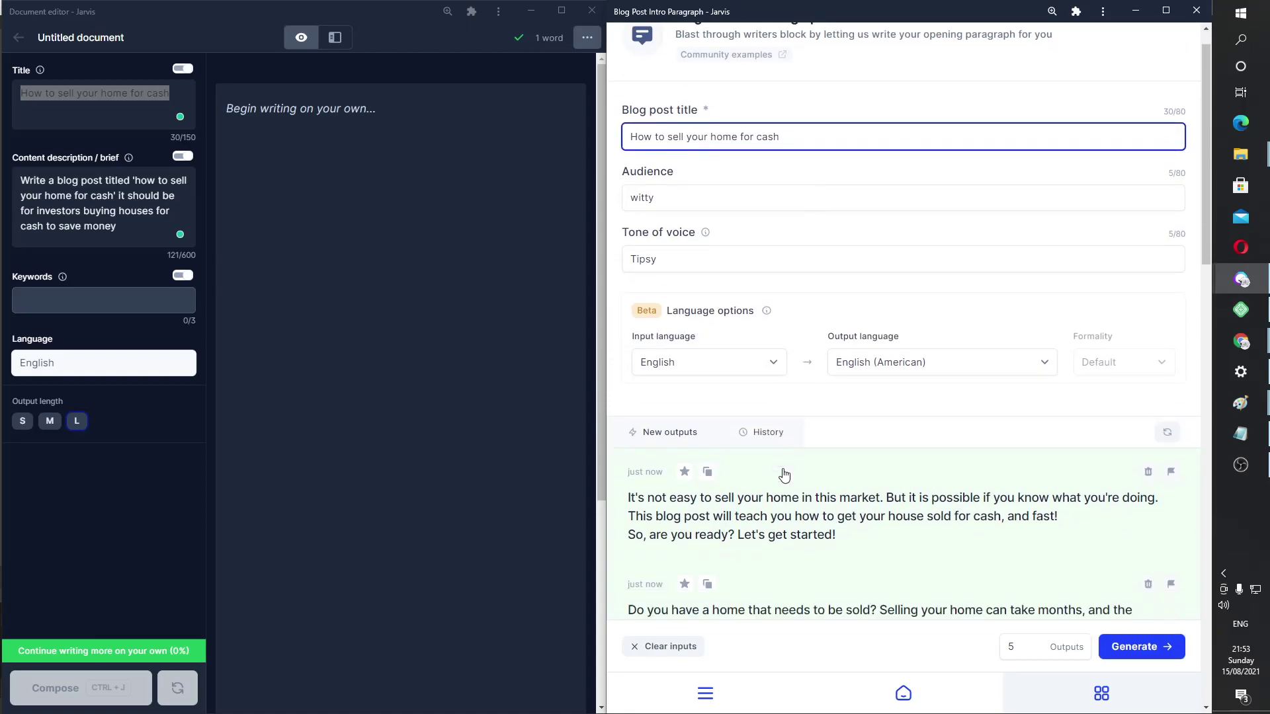
Extend the blog post title with 'for a US investor buying a house with cash' and regenerate intros
scroll(882, 434, up, 2)
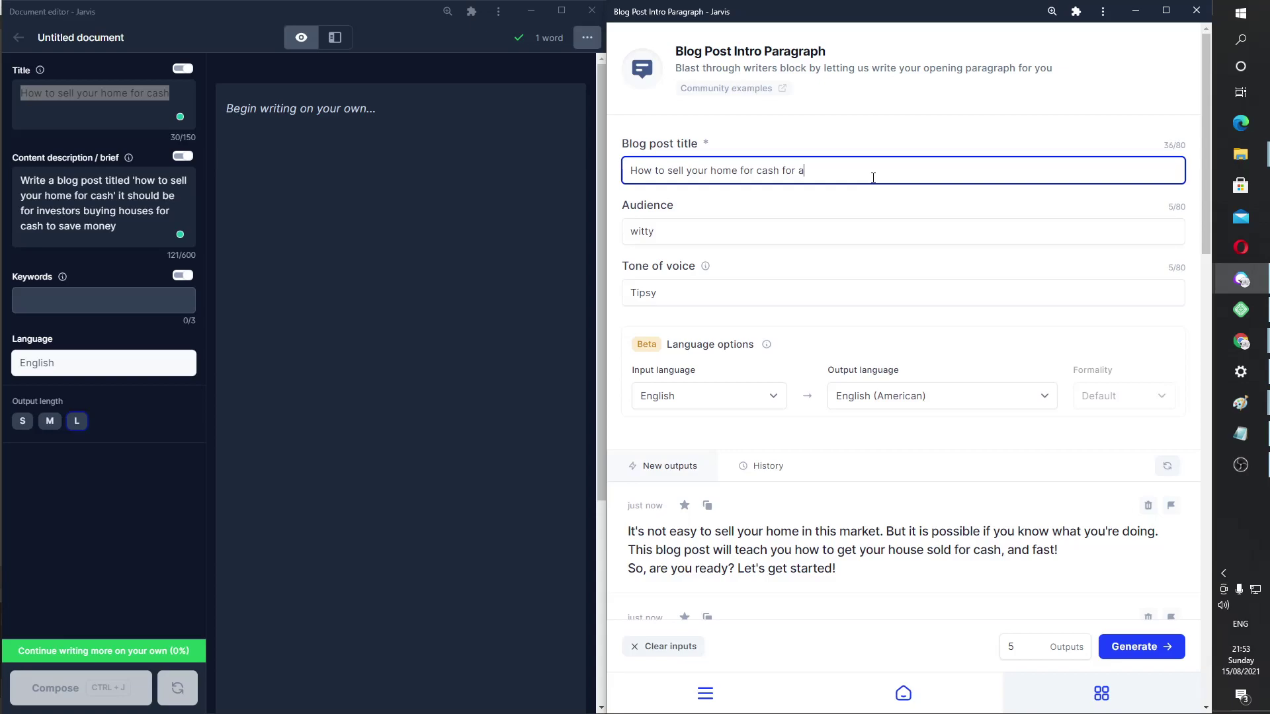
text(nvestor buying a house with ca)
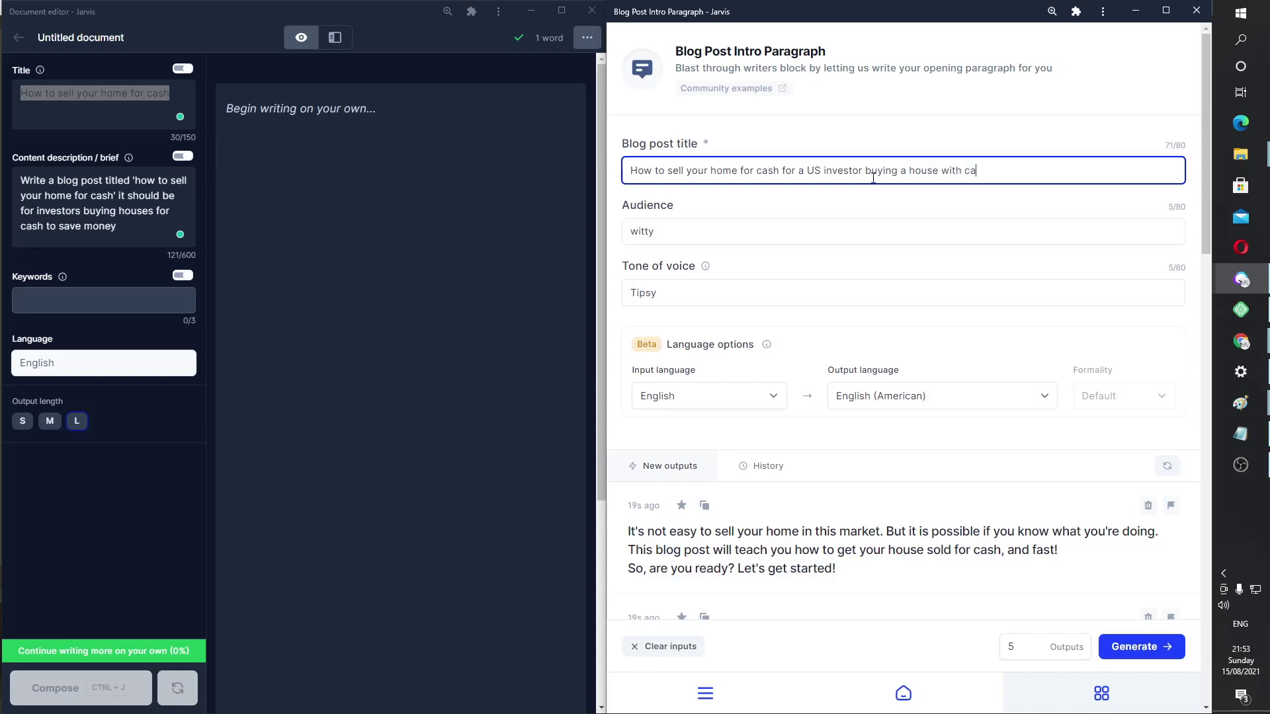
key(BackSpace)
key(BackSpace)
key(BackSpace)
key(BackSpace)
key(BackSpace)
key(BackSpace)
key(BackSpace)
key(BackSpace)
key(BackSpace)
key(BackSpace)
key(BackSpace)
key(BackSpace)
key(BackSpace)
text(a)
click(1116, 650)
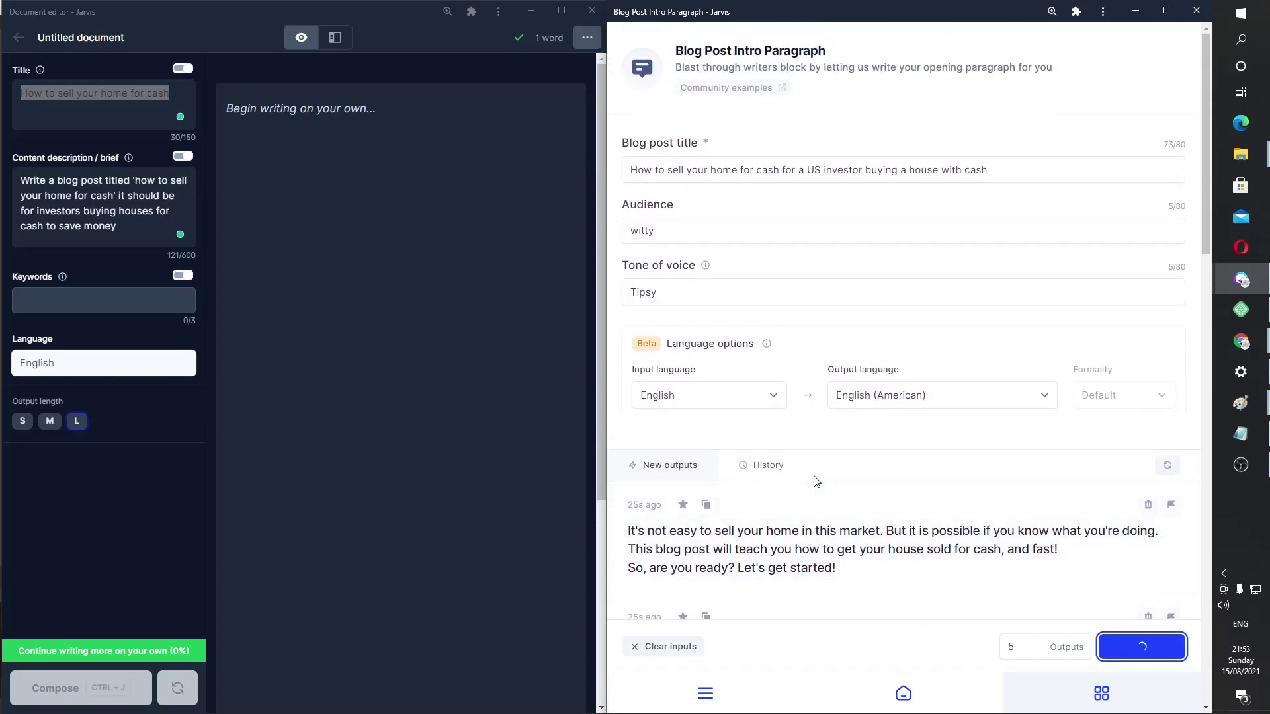
Browse the regenerated intros and open the first one in full
scroll(816, 481, down, 4)
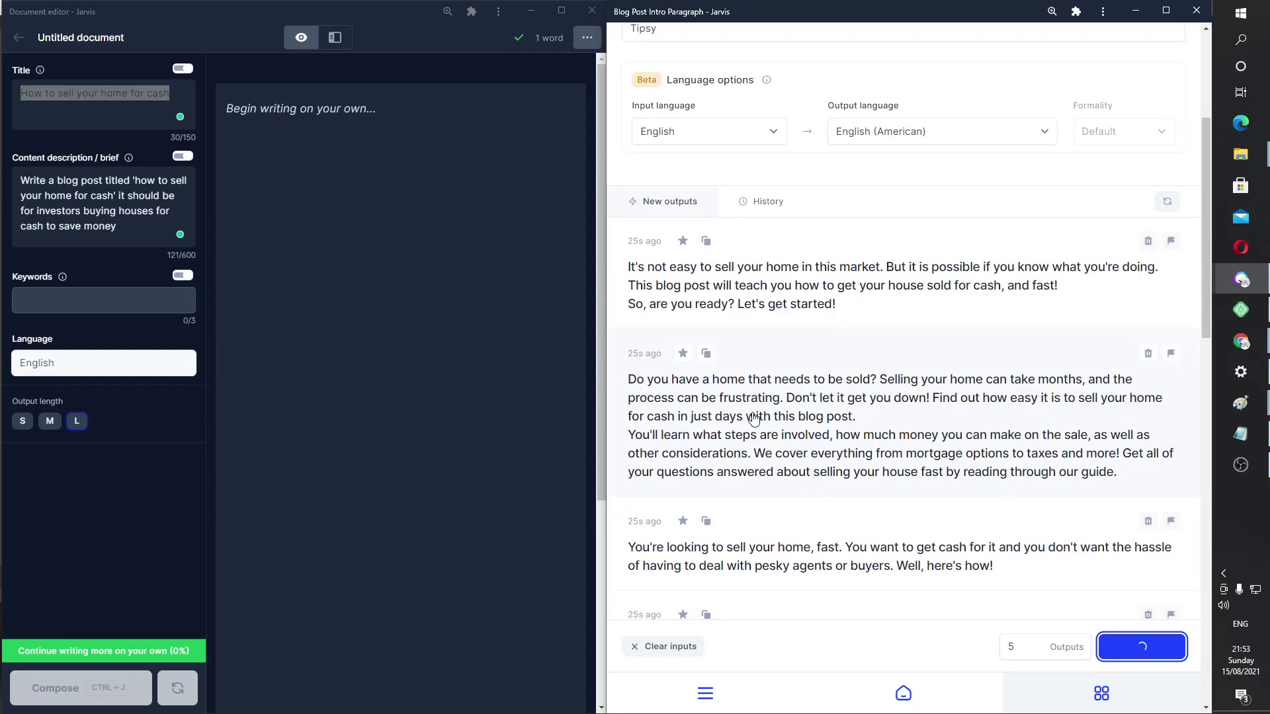
scroll(807, 463, down, 2)
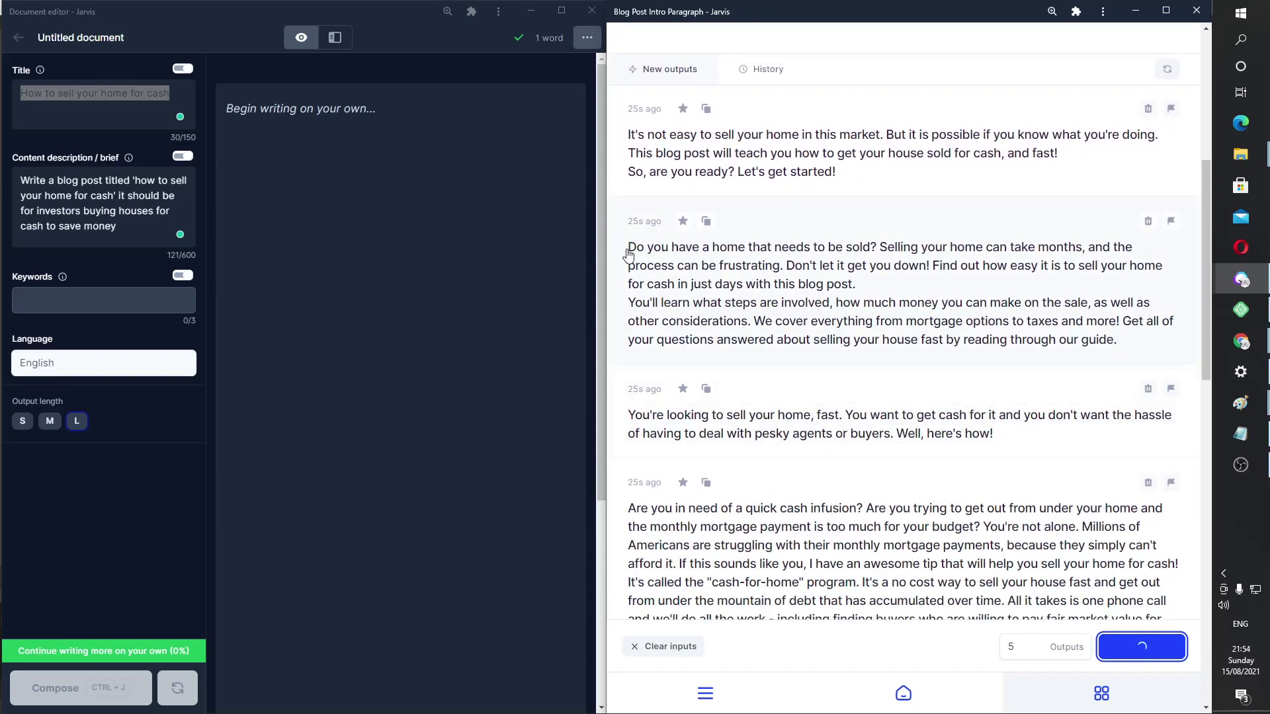
scroll(761, 487, down, 1)
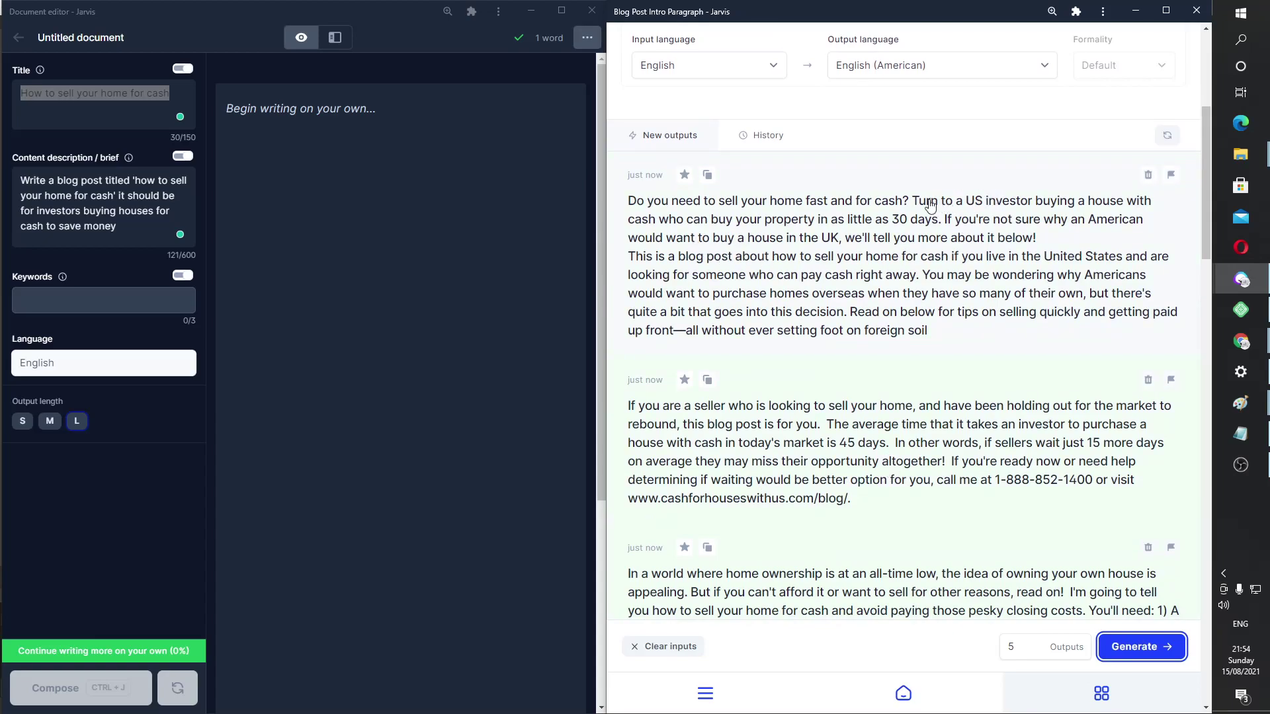
click(800, 222)
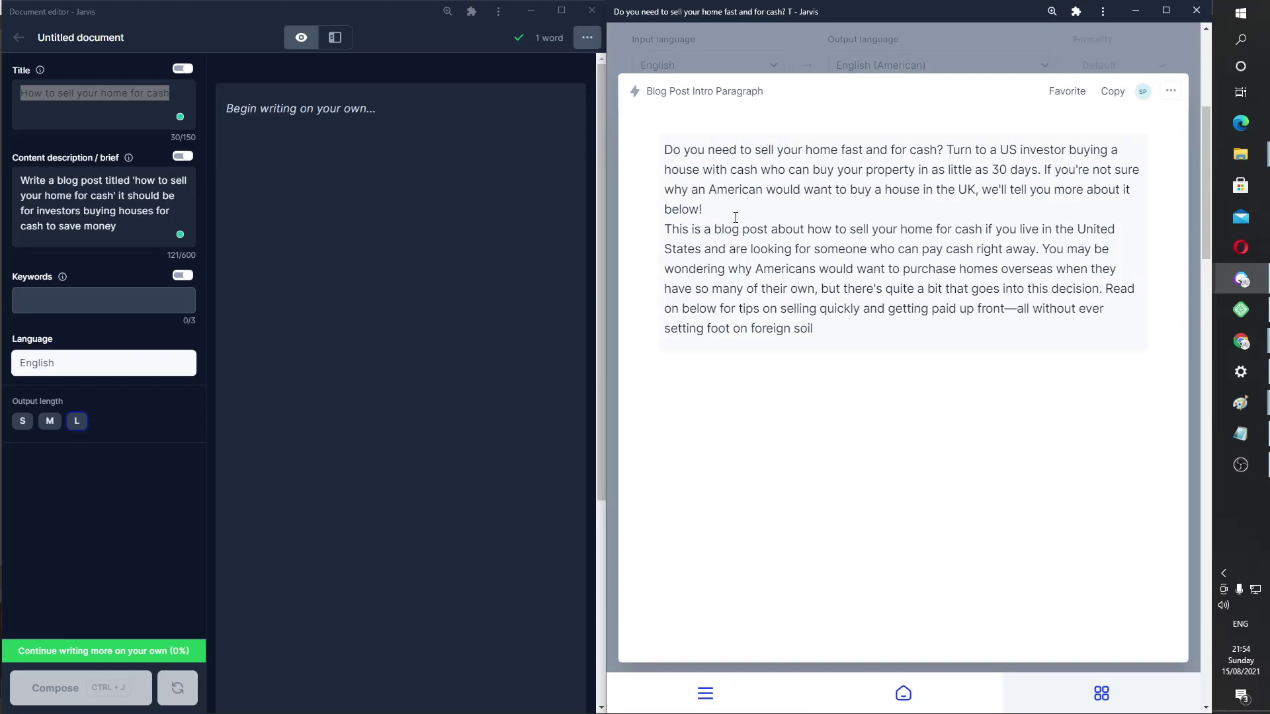
Copy the first two-paragraph intro and paste it into the document body
click(919, 346)
key(ctrl+a)
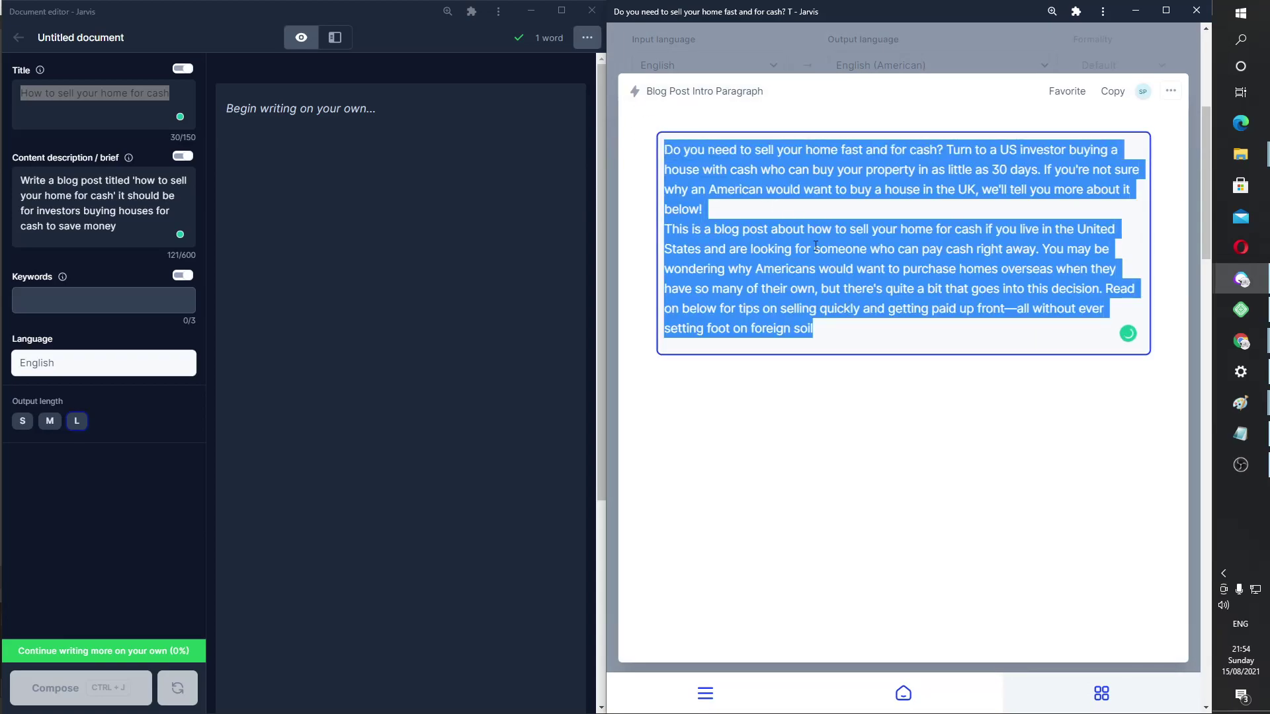
key(ctrl+c)
click(381, 186)
key(ctrl+v)
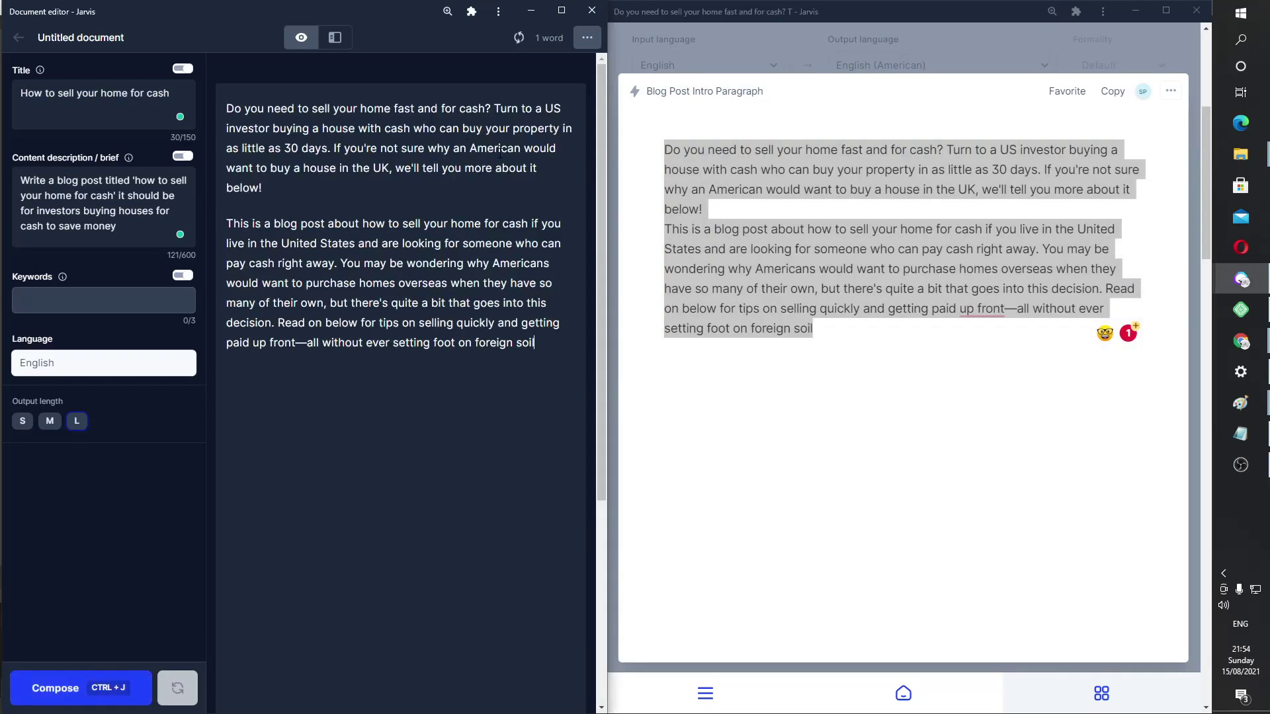
click(319, 187)
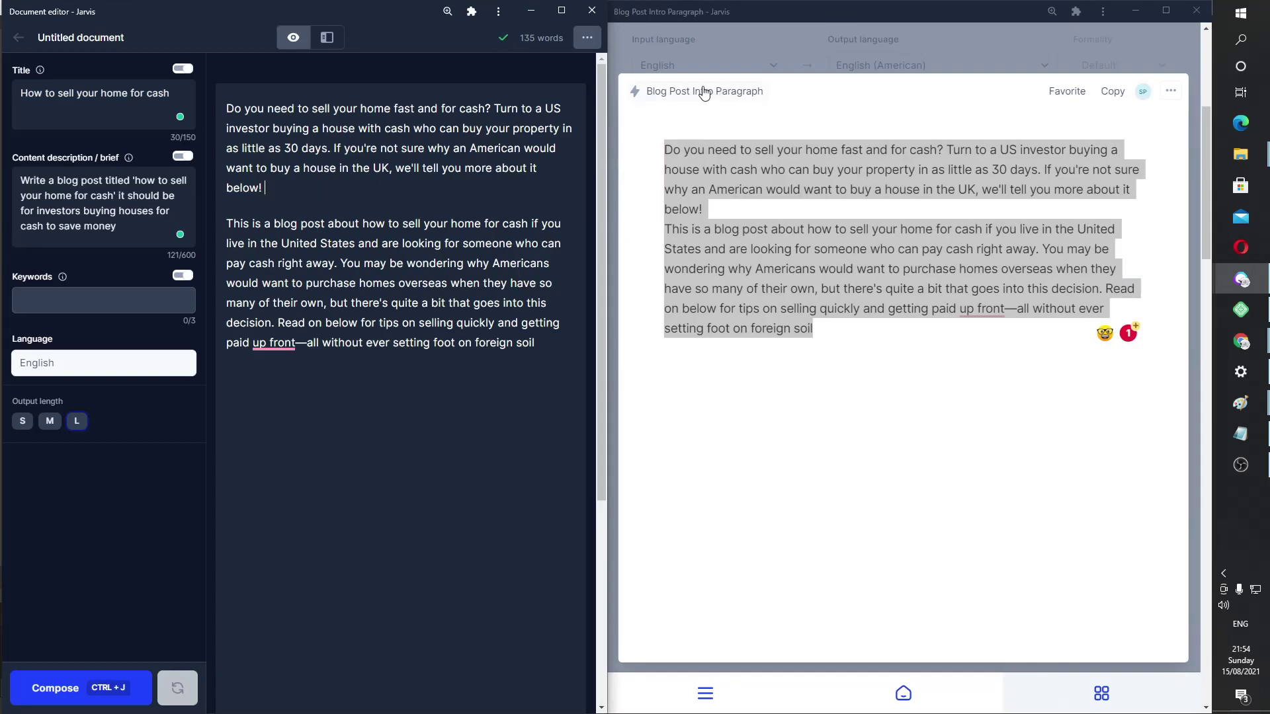
key(Escape)
Compose an AI paragraph after the line 'How to find a buyer who will pay cash' and remove the stray line
drag(170, 93, 78, 93)
click(170, 93)
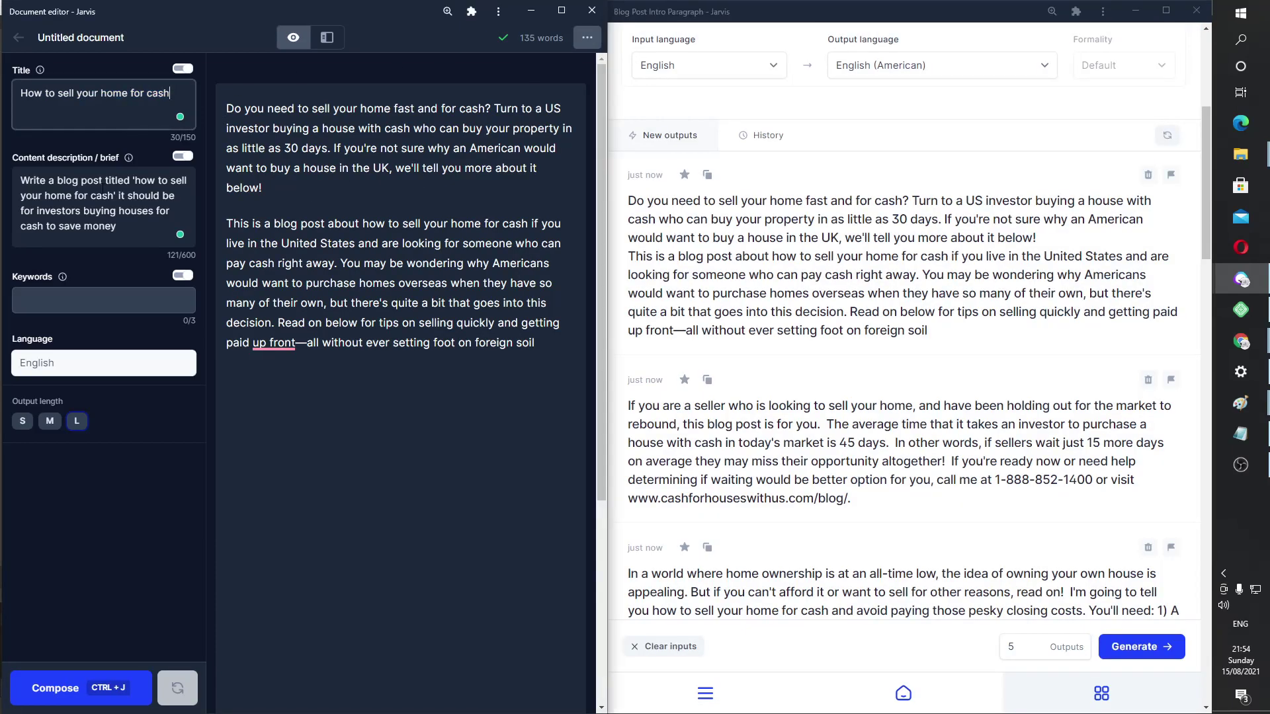
drag(119, 227, 20, 179)
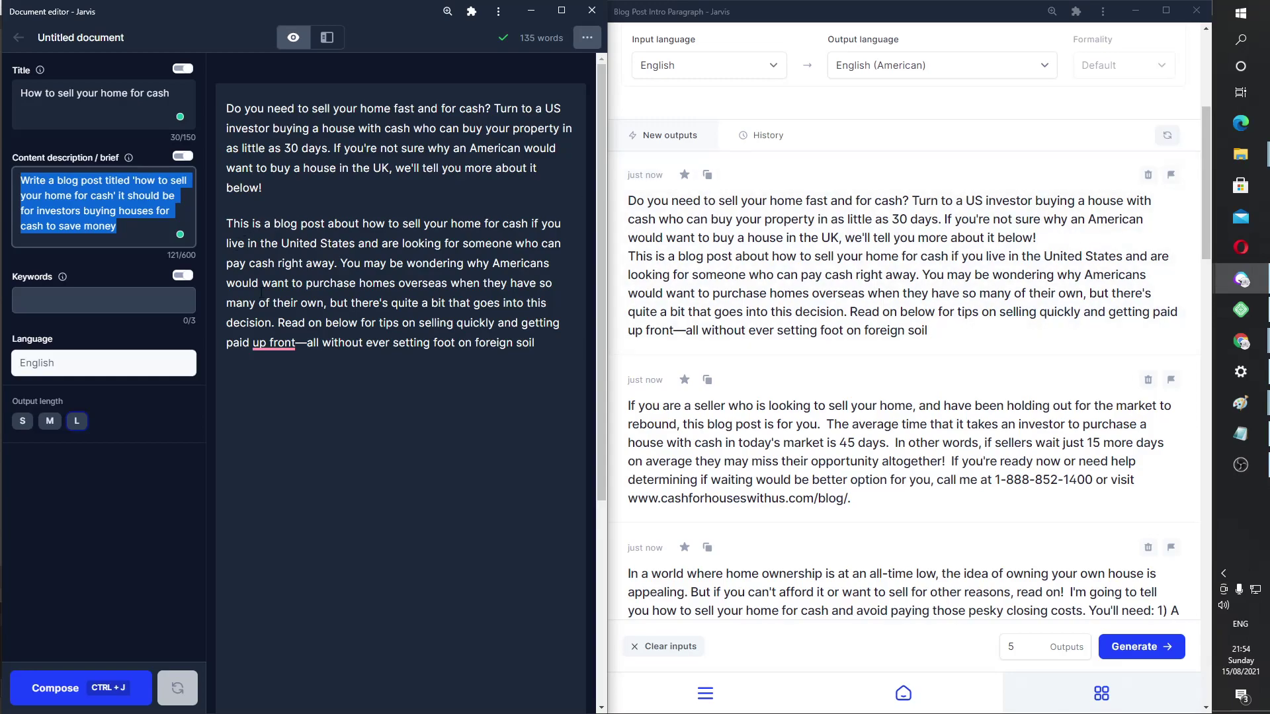
click(535, 343)
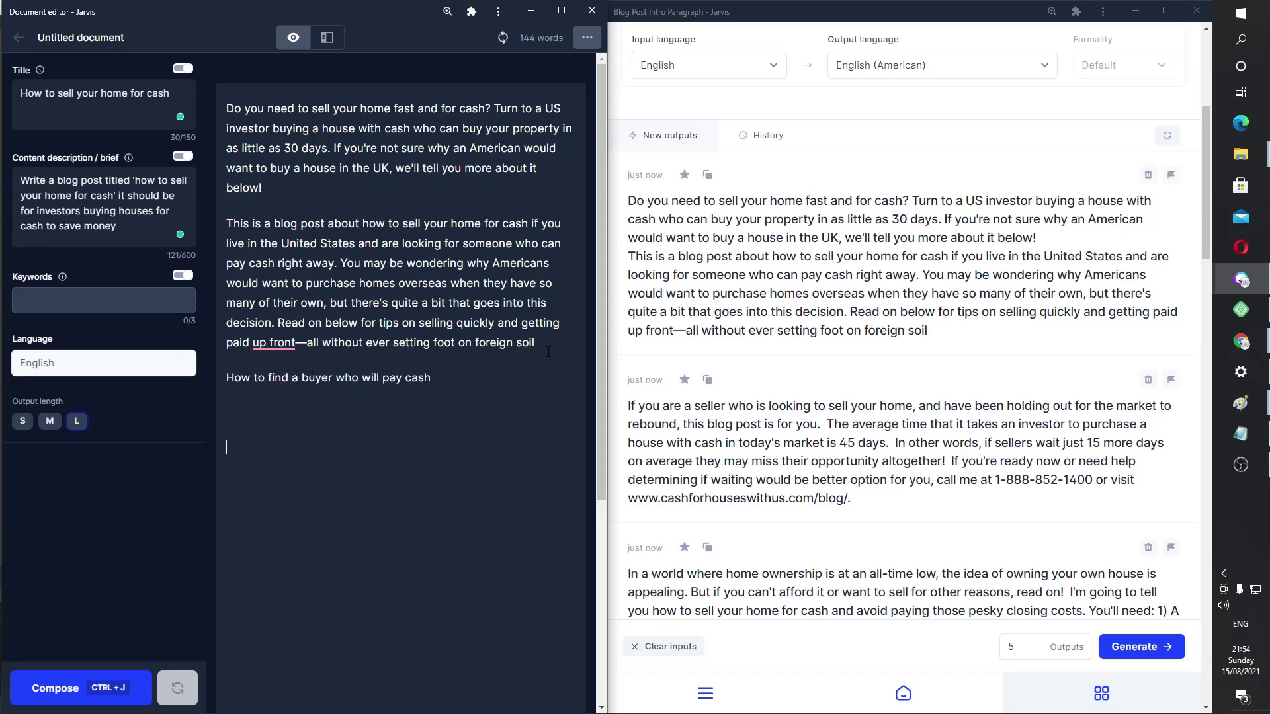
key(ctrl+j)
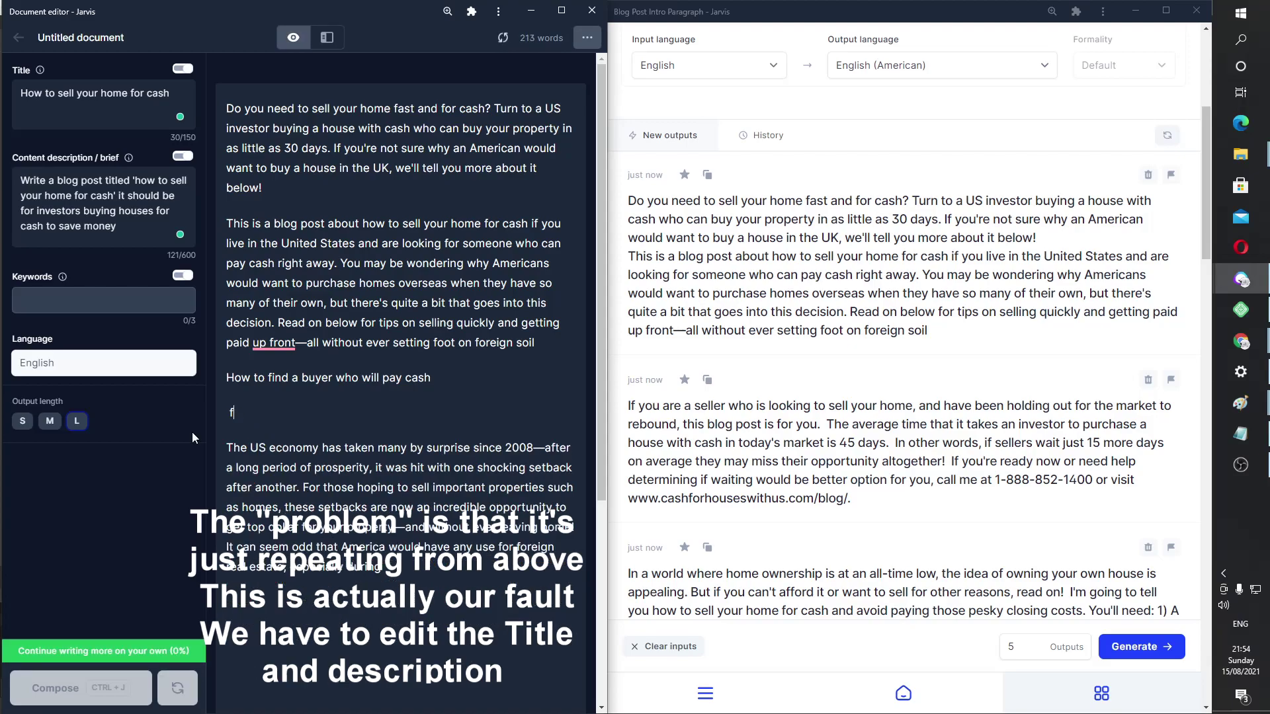
key(BackSpace)
key(BackSpace)
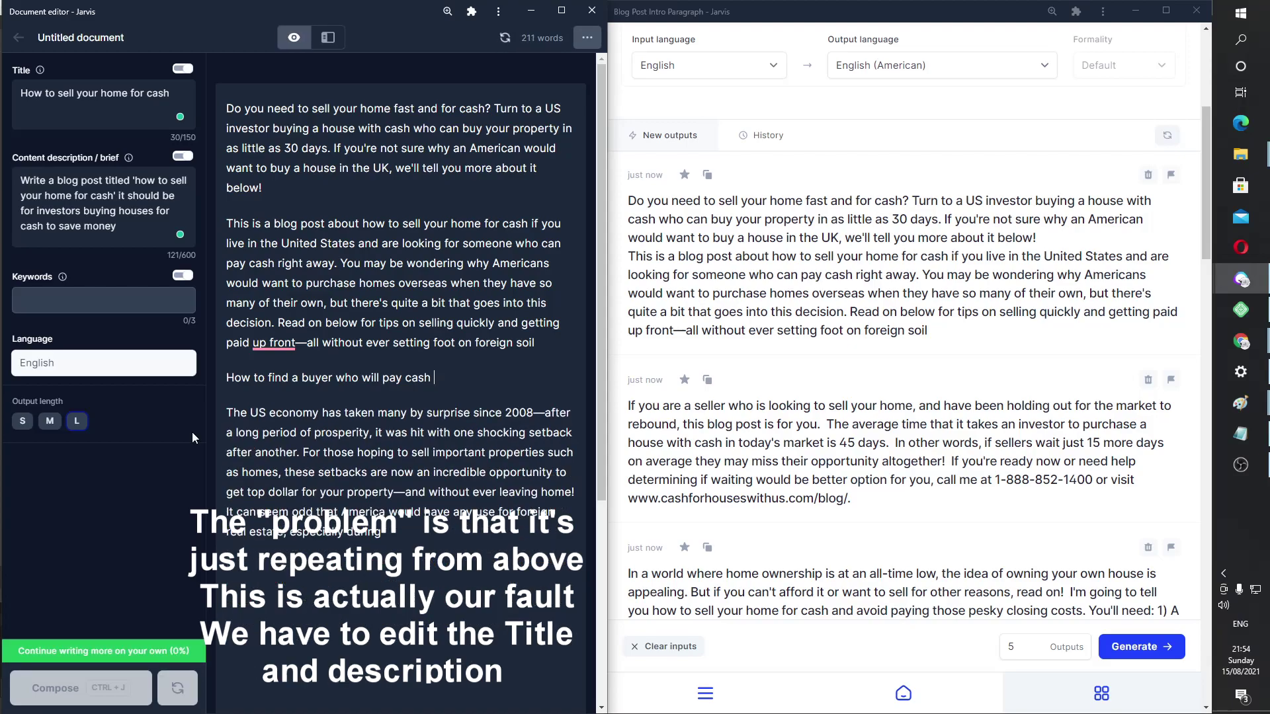
drag(435, 378, 228, 378)
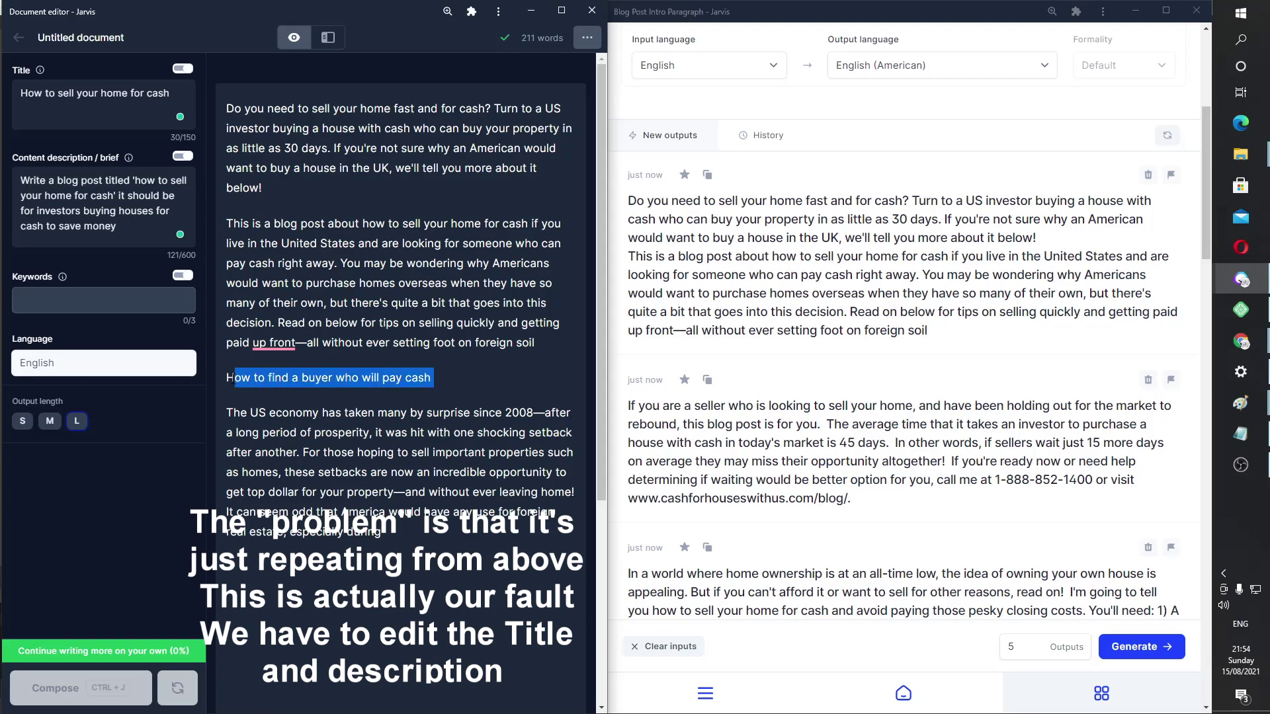
Copy the heading 'How to find a buyer who will pay cash' into the Title field
click(282, 378)
drag(453, 377, 227, 378)
key(ctrl+c)
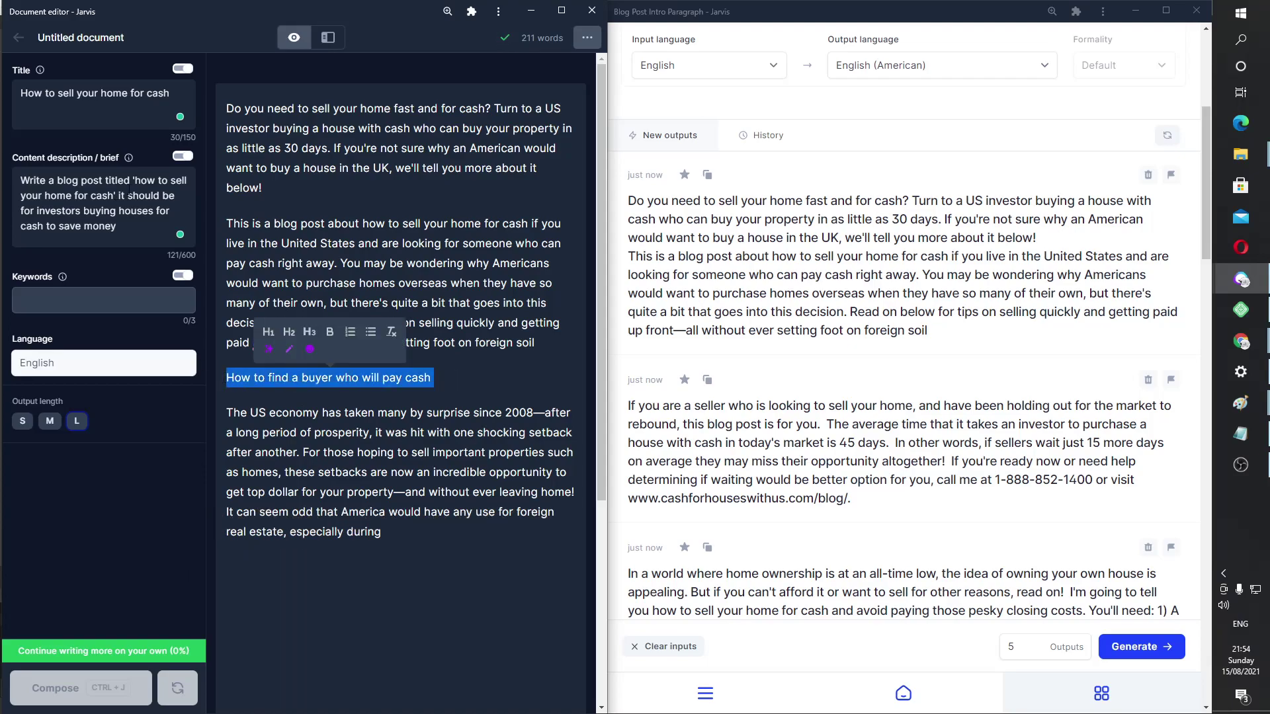
triple_click(99, 93)
key(ctrl+v)
Rewrite the brief to request a paragraph on finding a cash buyer without a realtor, and delete the US economy paragraph
triple_click(128, 227)
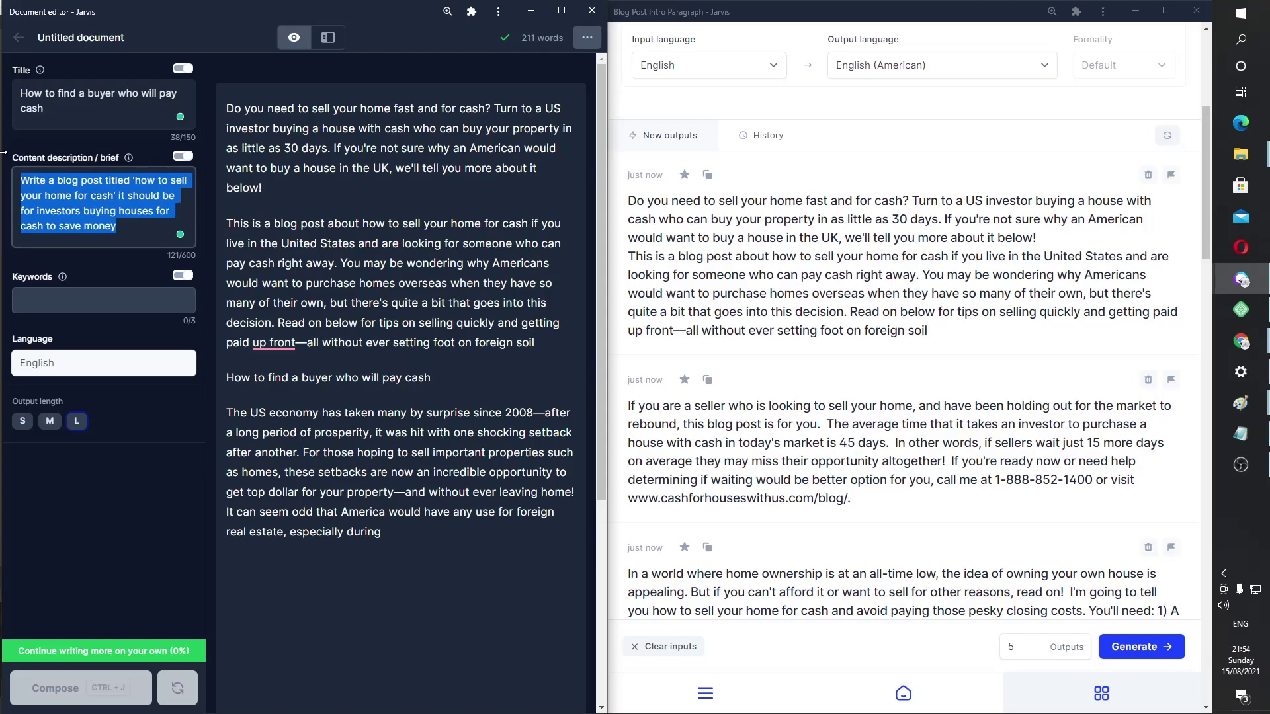
text(write a)
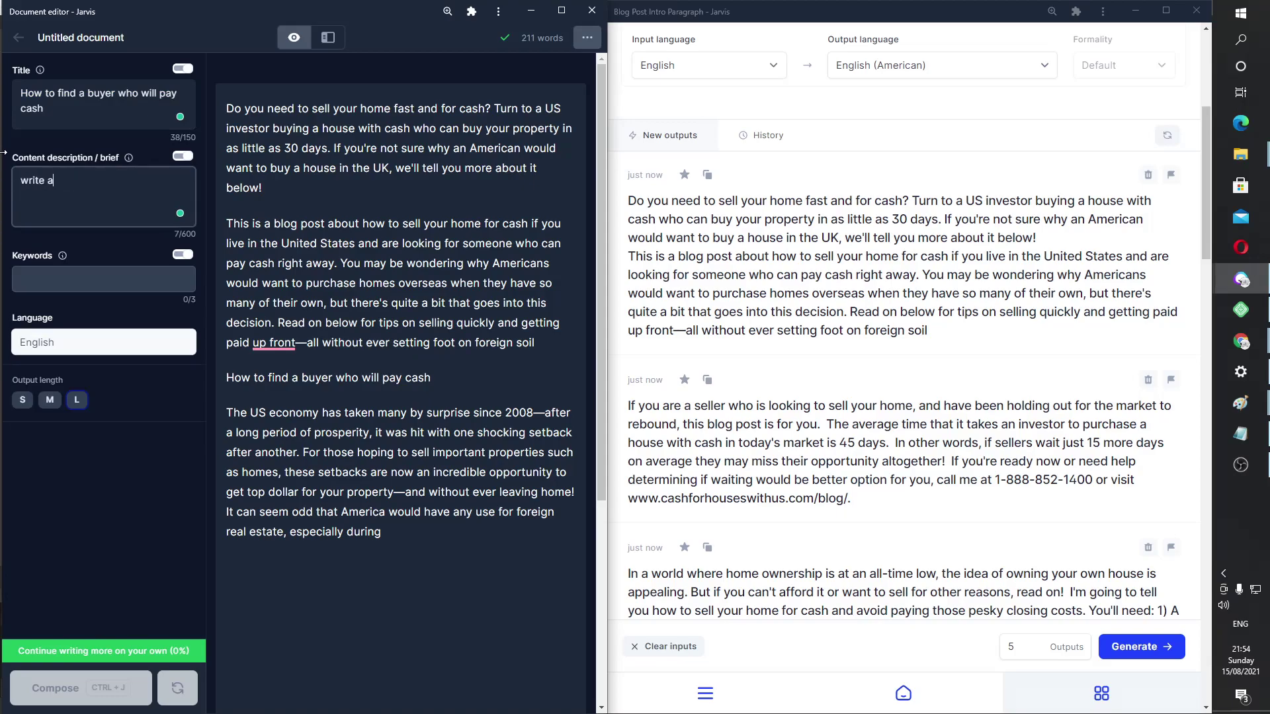
text(paragraph about how to find a )
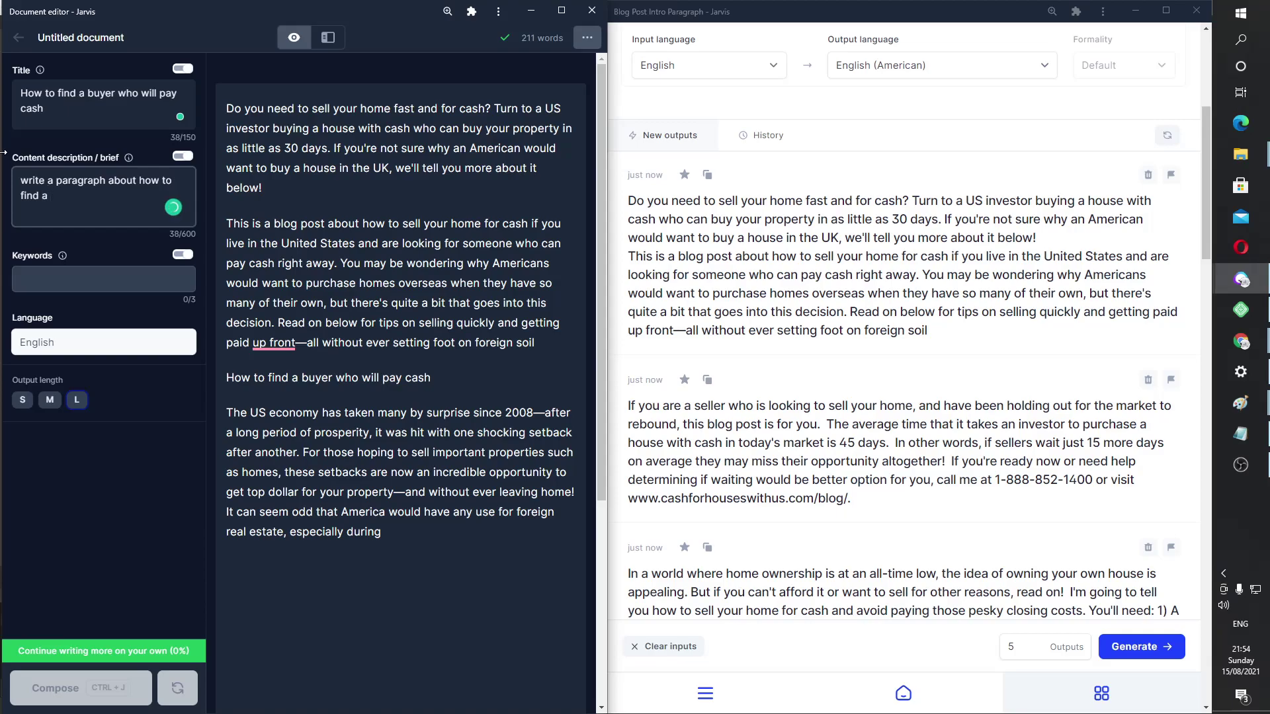
text(cash buyer for your house without an a)
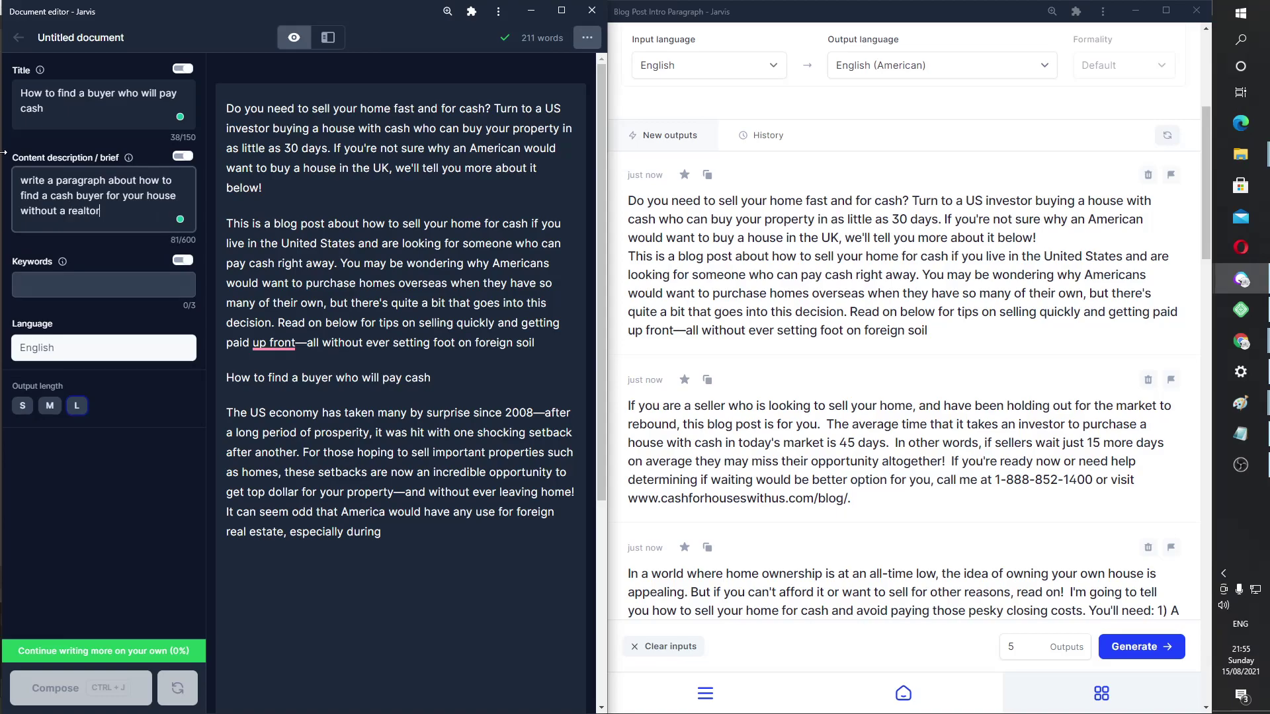
click(101, 496)
drag(387, 531, 219, 415)
key(BackSpace)
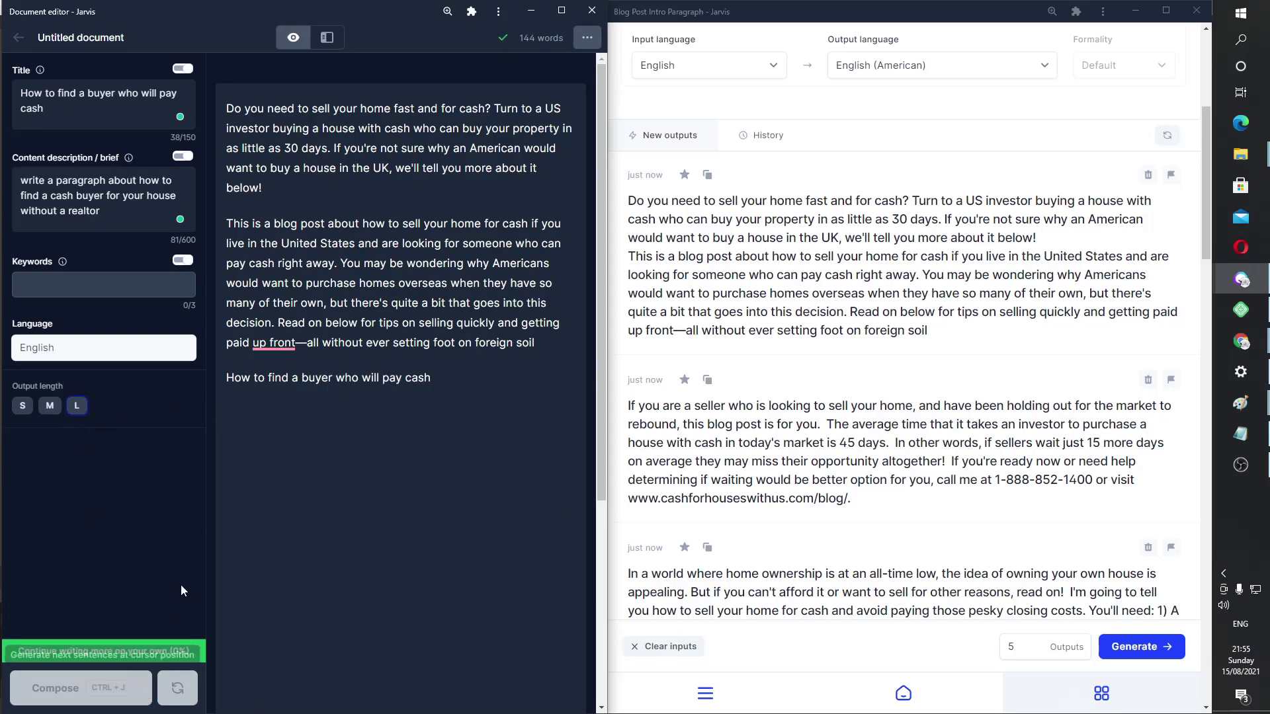
Type the opener 'If you want to sell' under the heading and let the AI compose the rest
text(If you want to sxe)
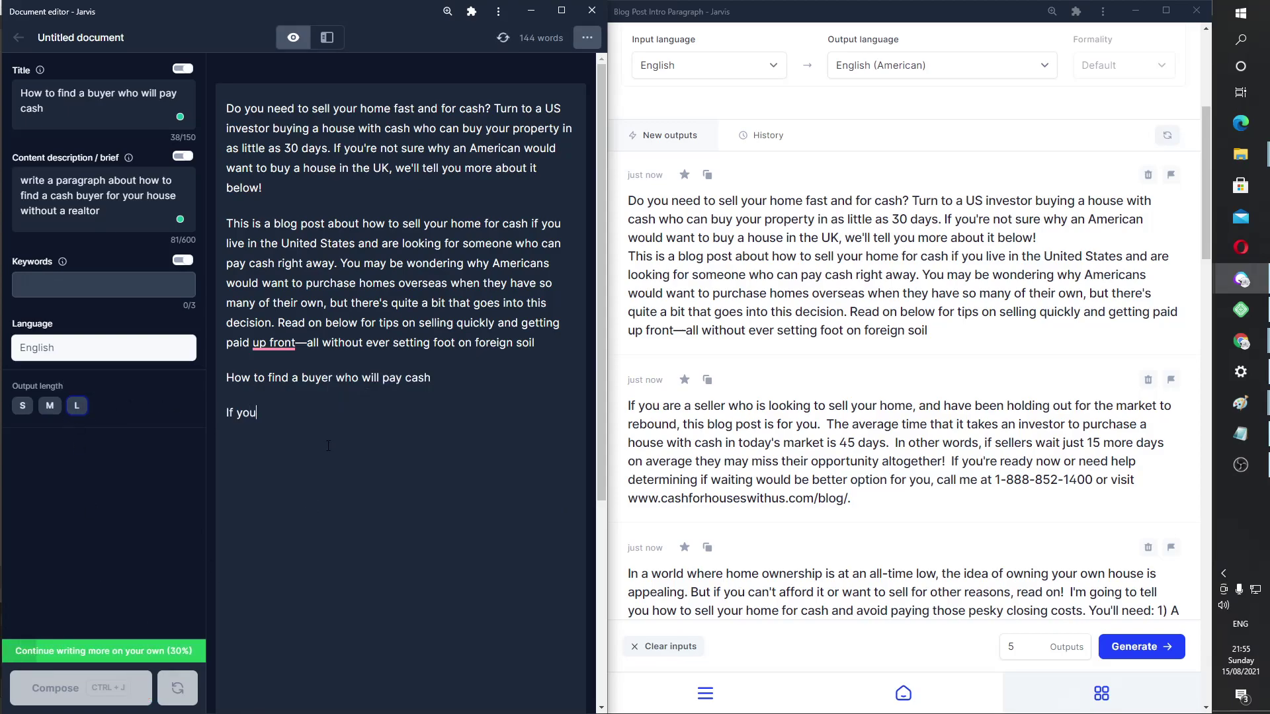
key(BackSpace)
key(BackSpace)
text(ell)
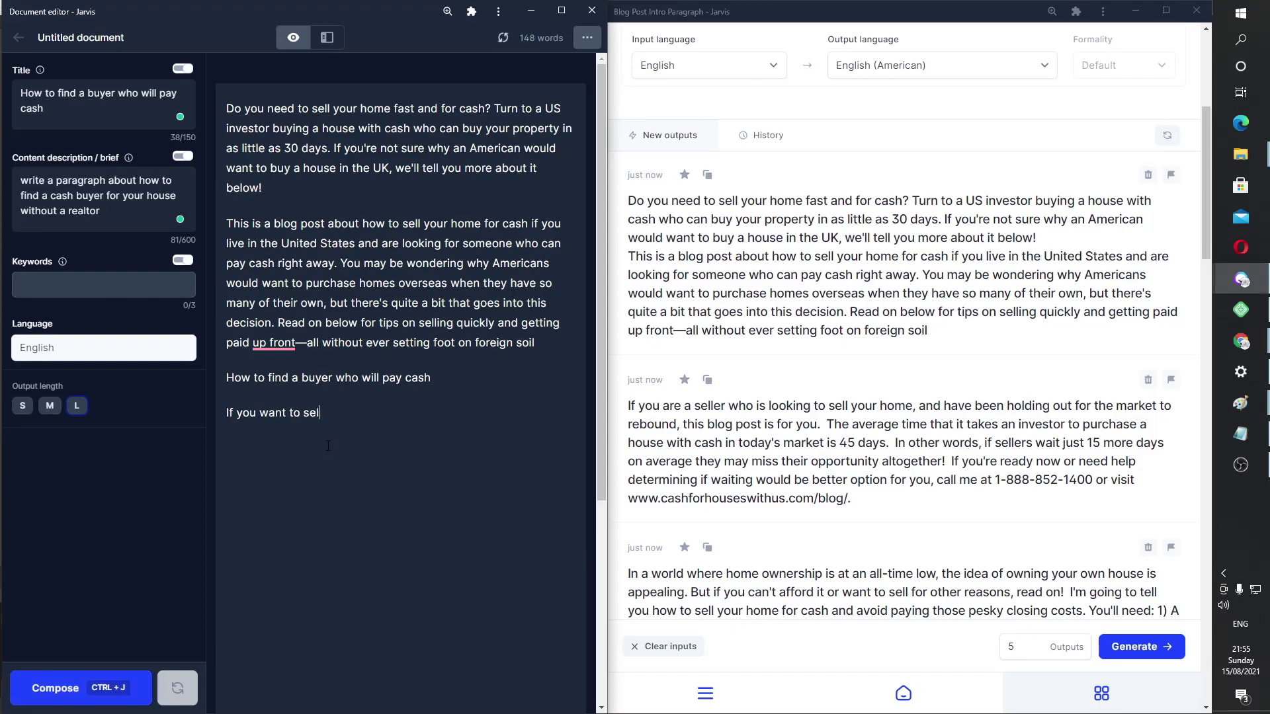
key(ctrl+j)
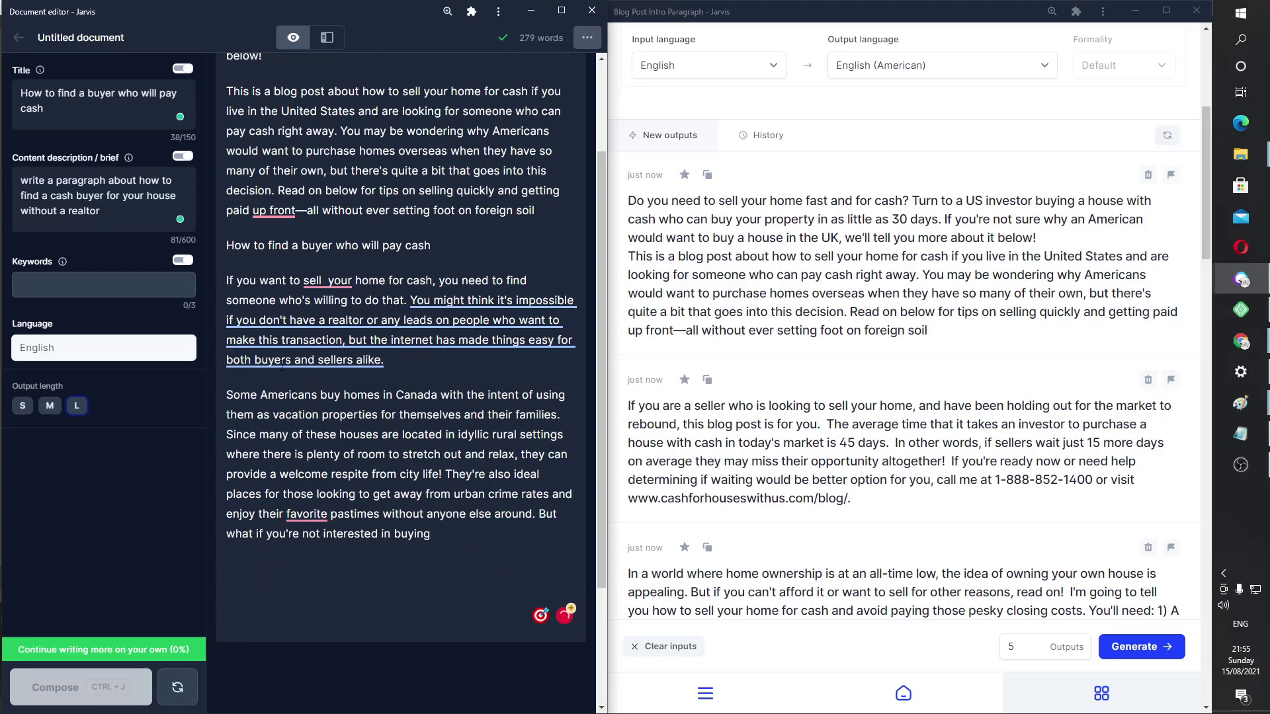
drag(431, 534, 231, 300)
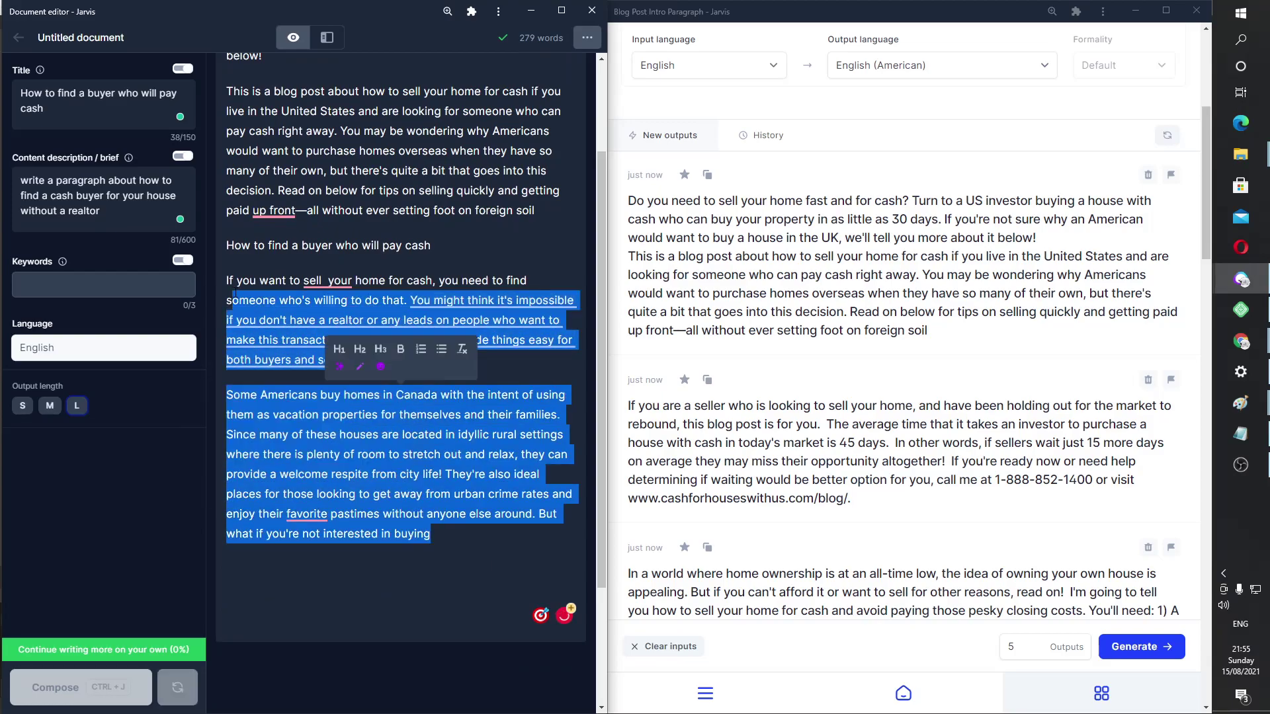
Split the 'You might think…' sentence after 'that.' into its own paragraph
click(490, 397)
drag(366, 402, 351, 416)
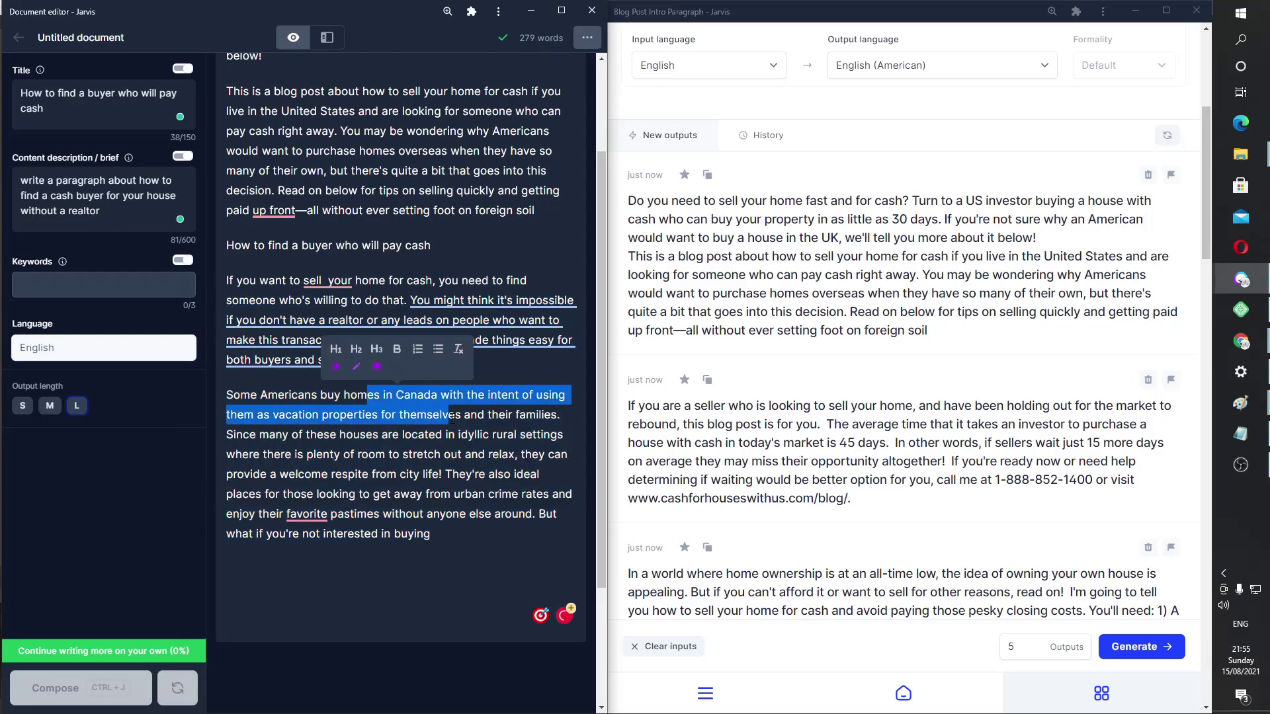
drag(430, 533, 226, 283)
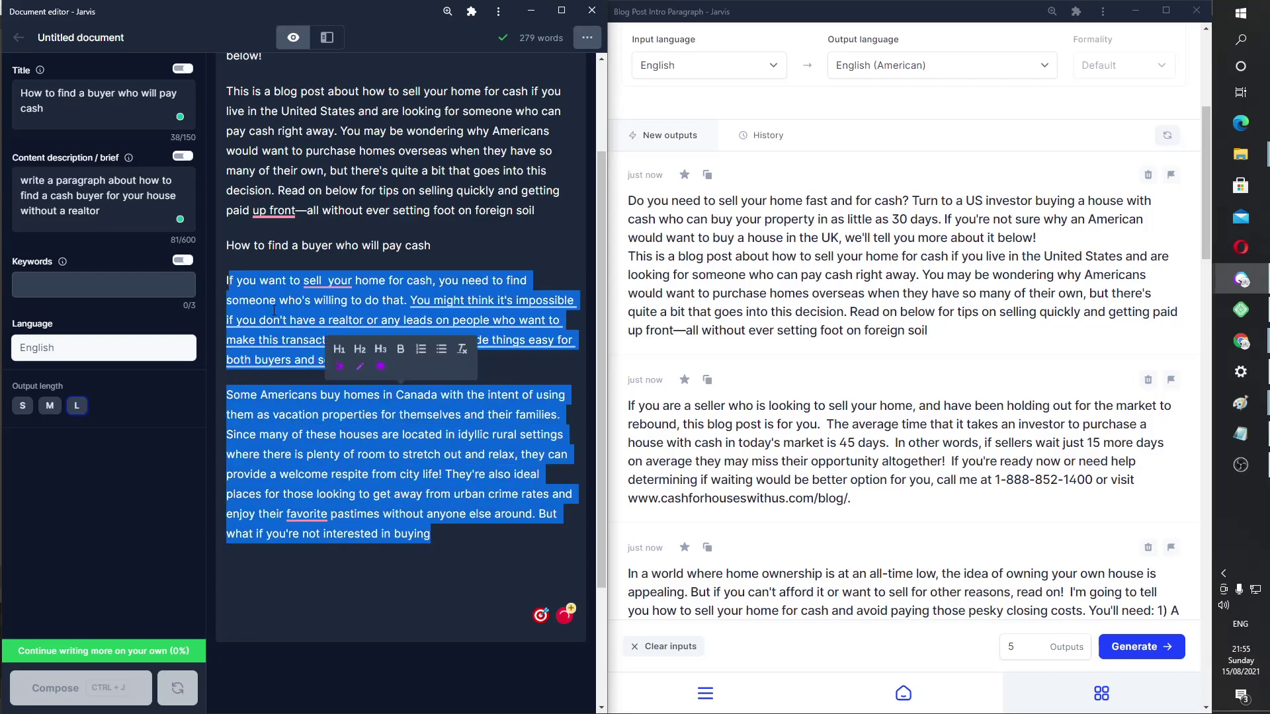
drag(431, 533, 213, 283)
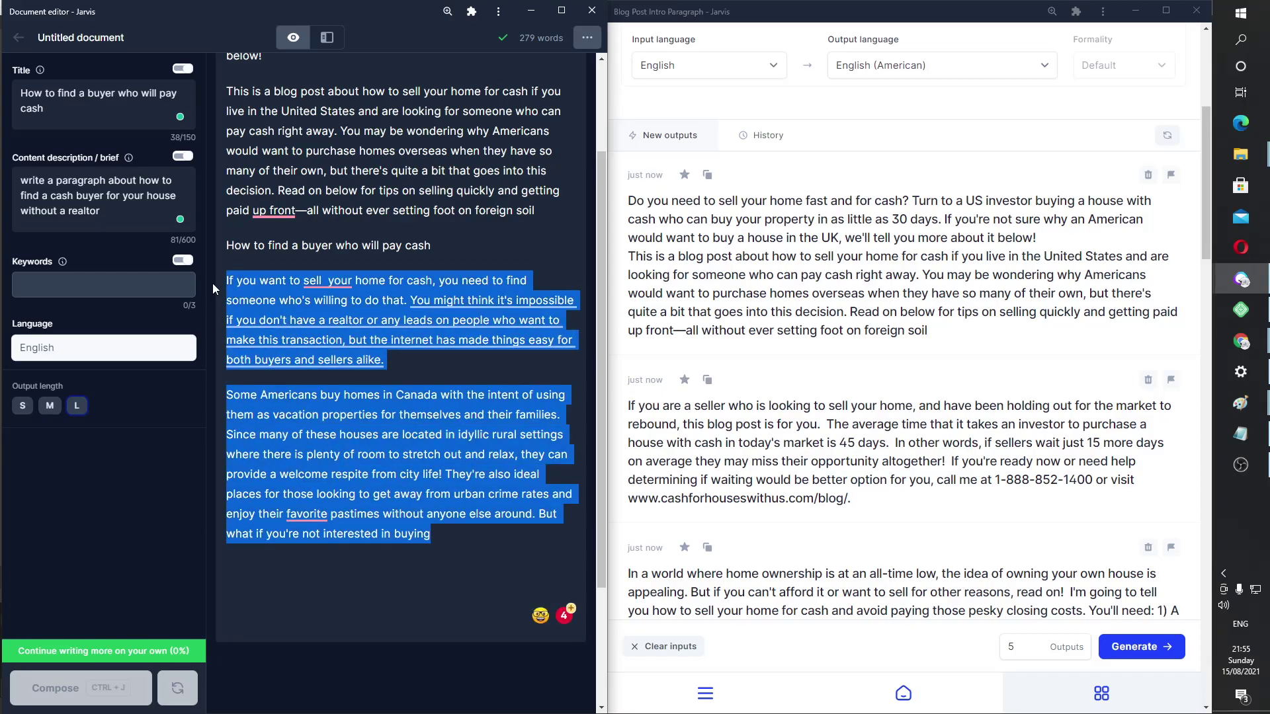
click(458, 539)
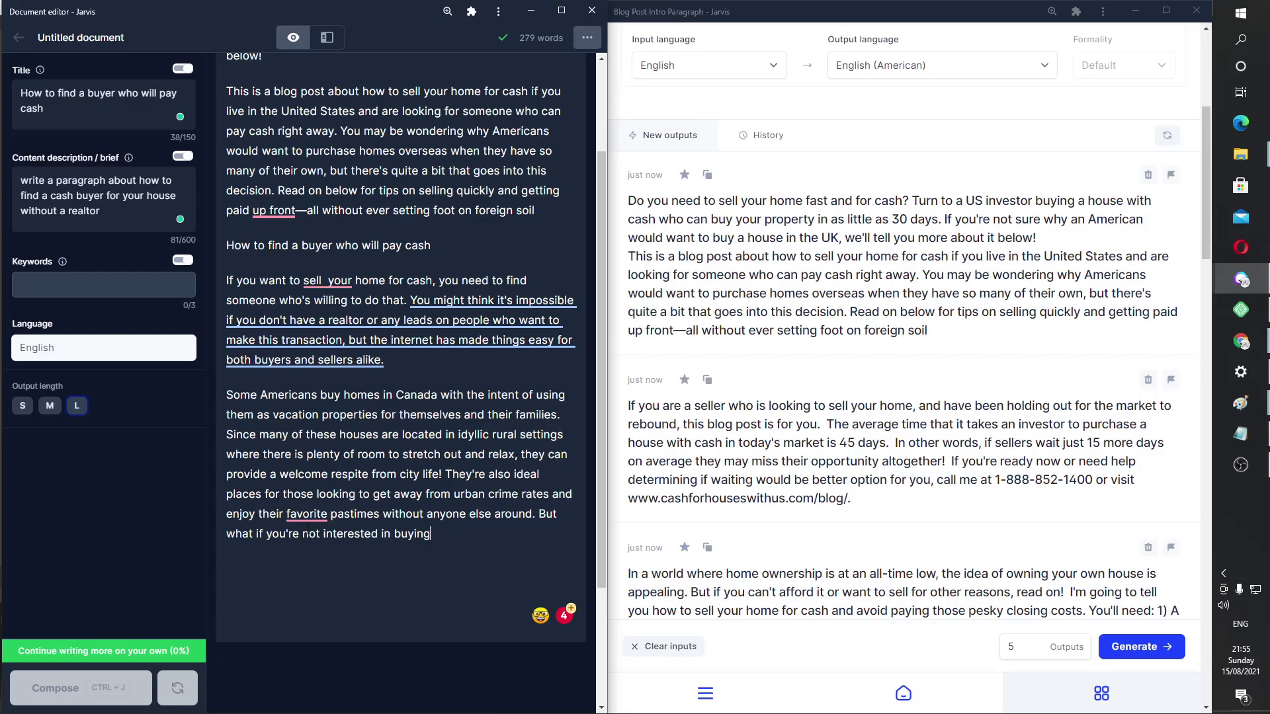
click(410, 300)
key(Return)
Format 'How to find a buyer who will pay cash' as H2 and end the last paragraph with a period
scroll(417, 296, up, 1)
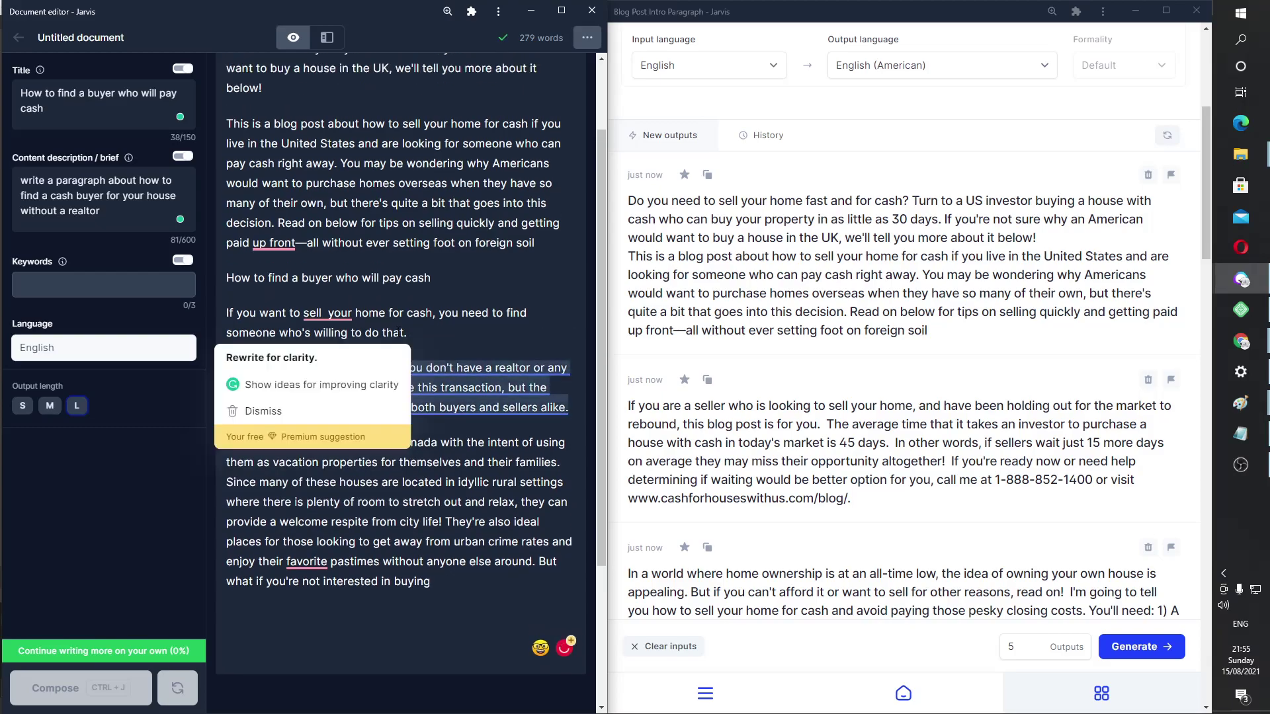
drag(433, 311, 226, 312)
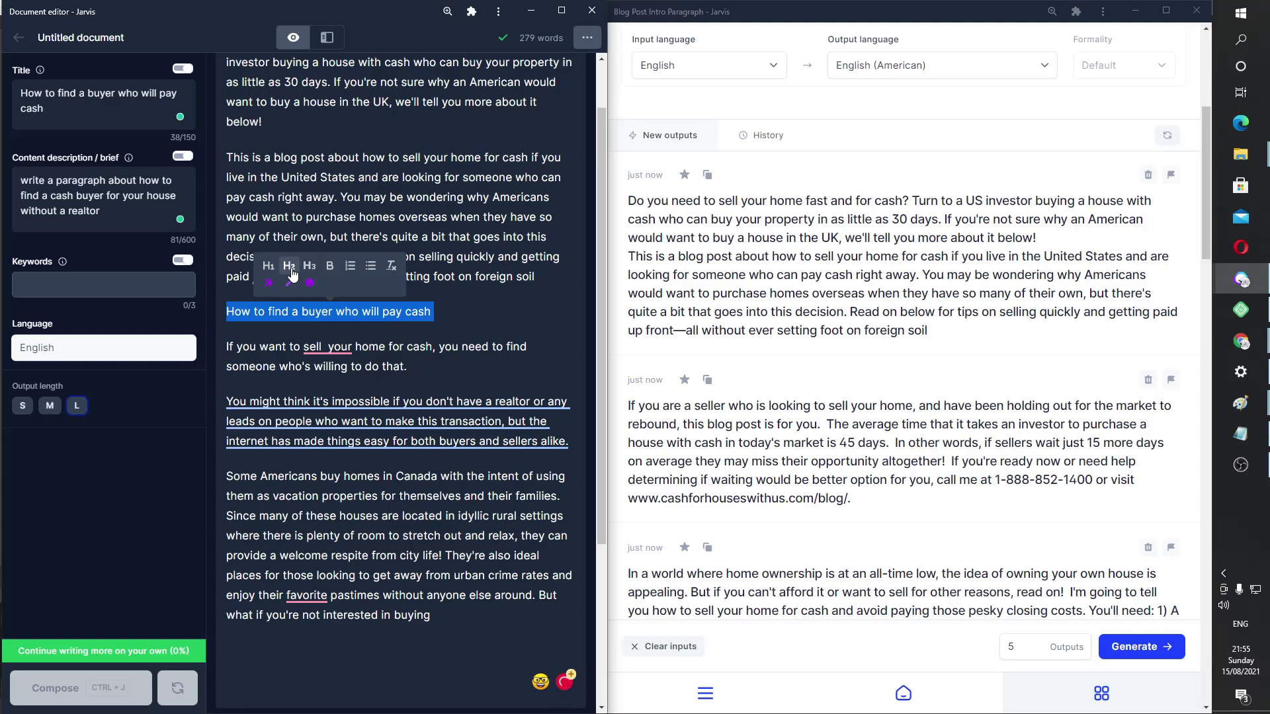
click(289, 266)
scroll(473, 509, down, 1)
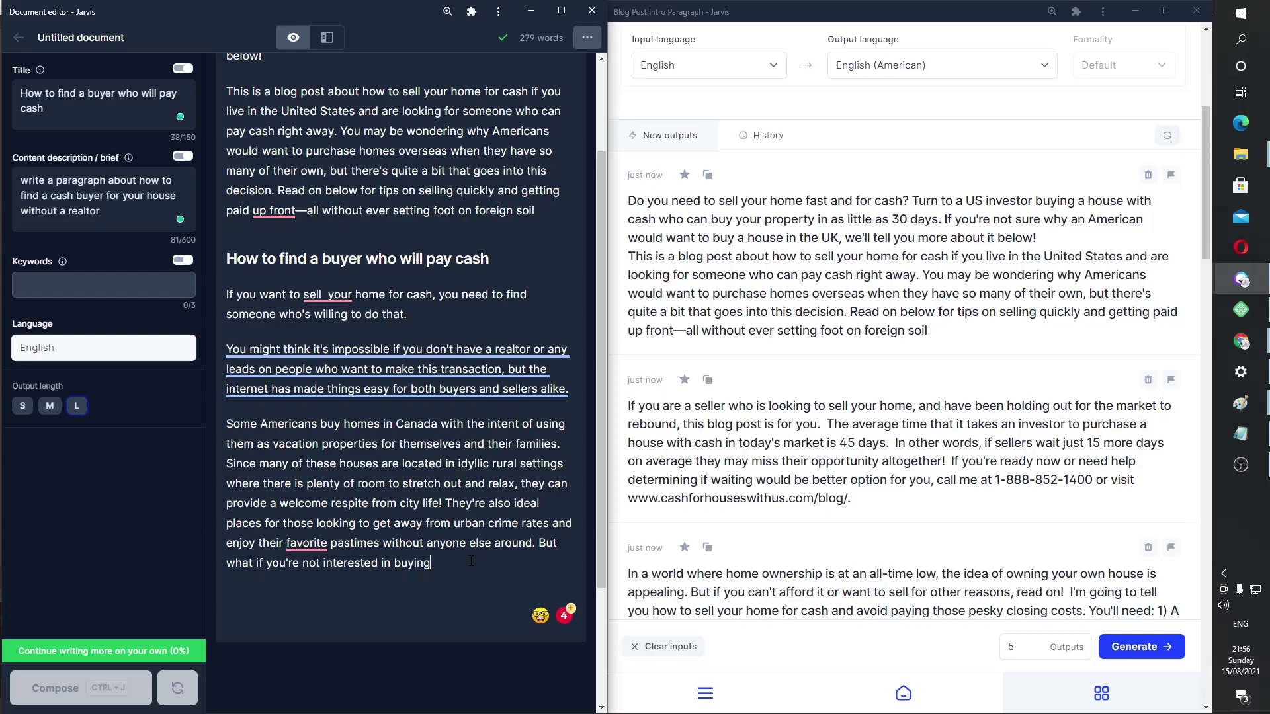
text(.)
key(Return)
Set the title to 'Why would someone sell their home for cash' and ask for 5 reasons over using a realtor
drag(66, 110, 3, 71)
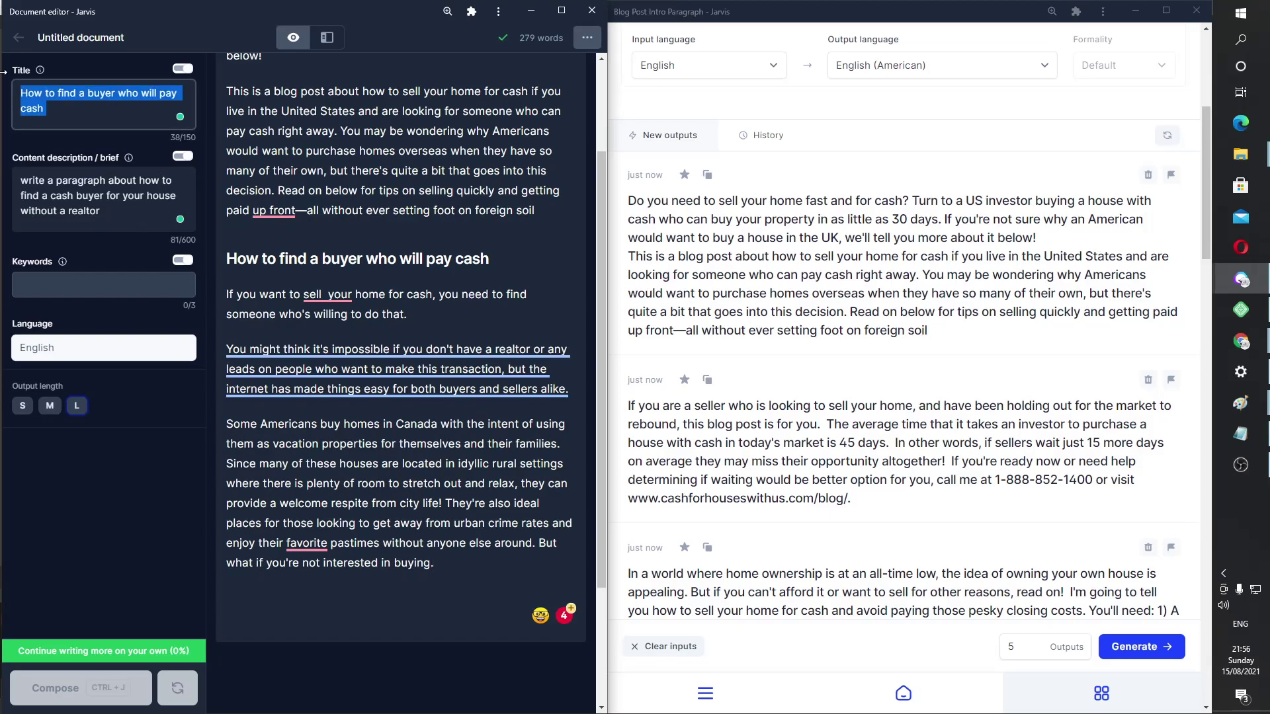
text(Why would someone sell t)
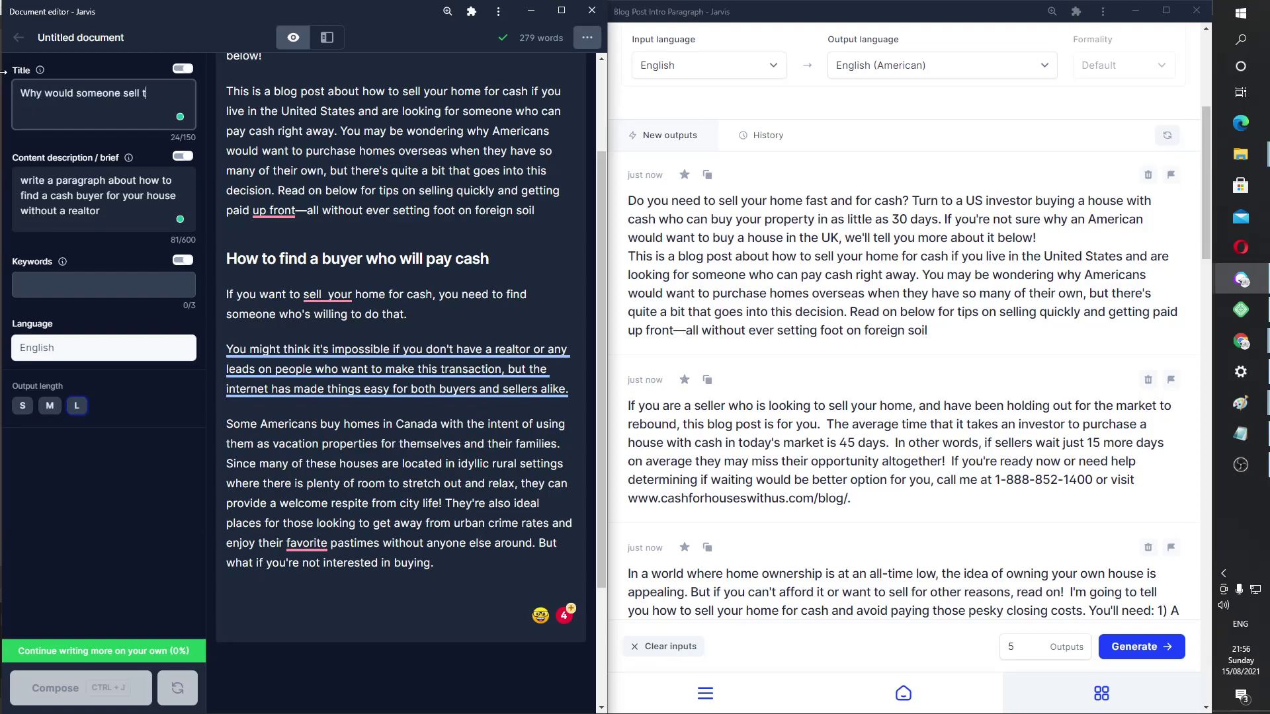
text(heir home for cash)
drag(112, 211, 109, 182)
text(about why peo)
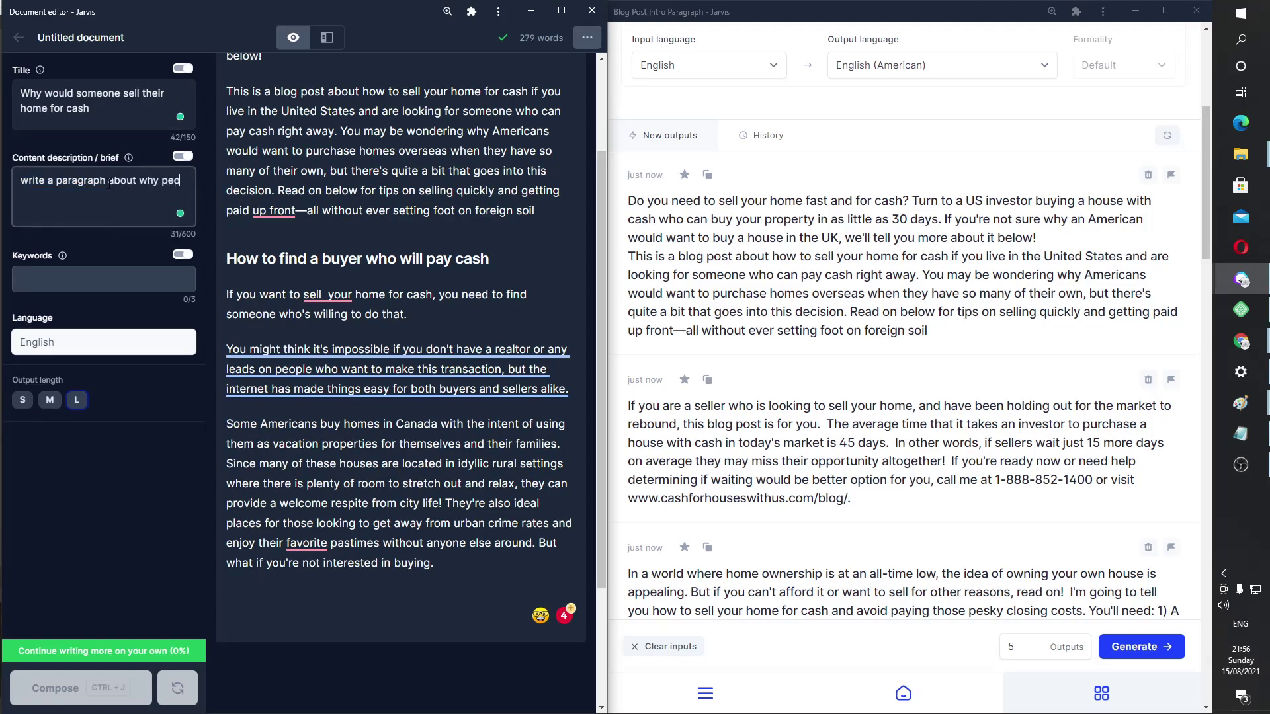
key(BackSpace)
key(BackSpace)
key(BackSpace)
key(BackSpace)
key(BackSpace)
key(BackSpace)
key(BackSpace)
text(5 reasons why people )
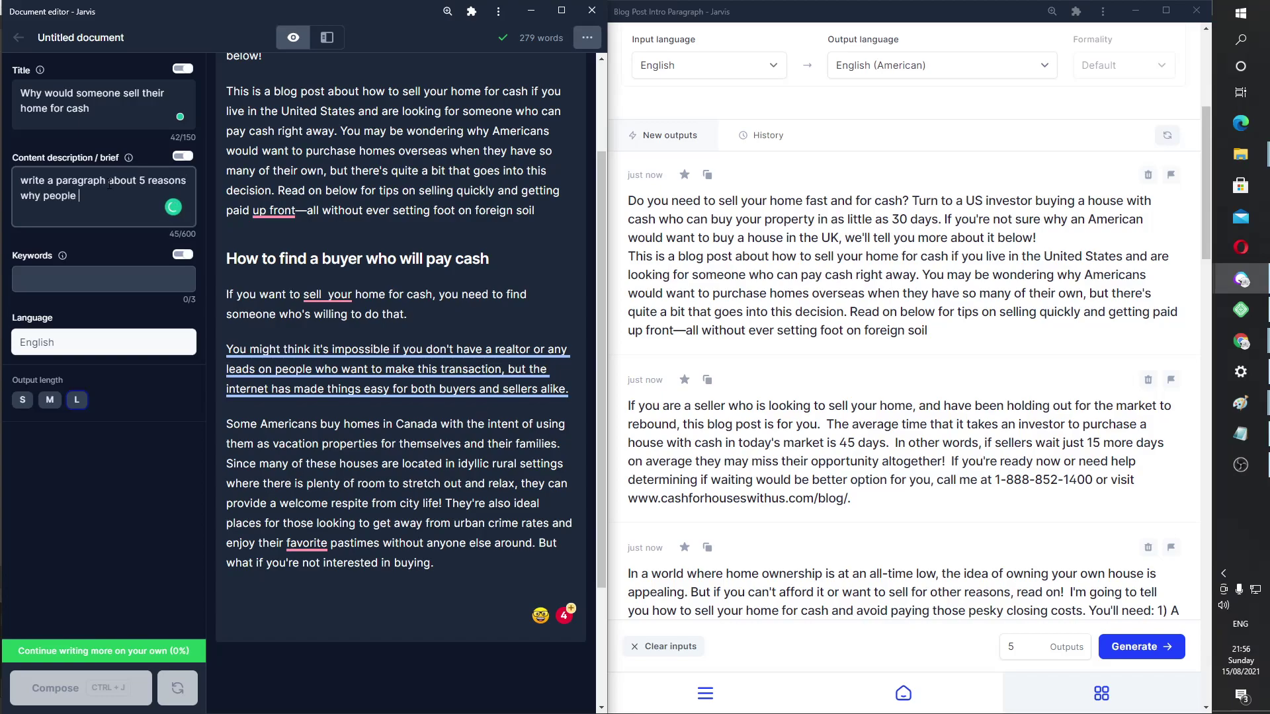
text(sell their home for cash instead of)
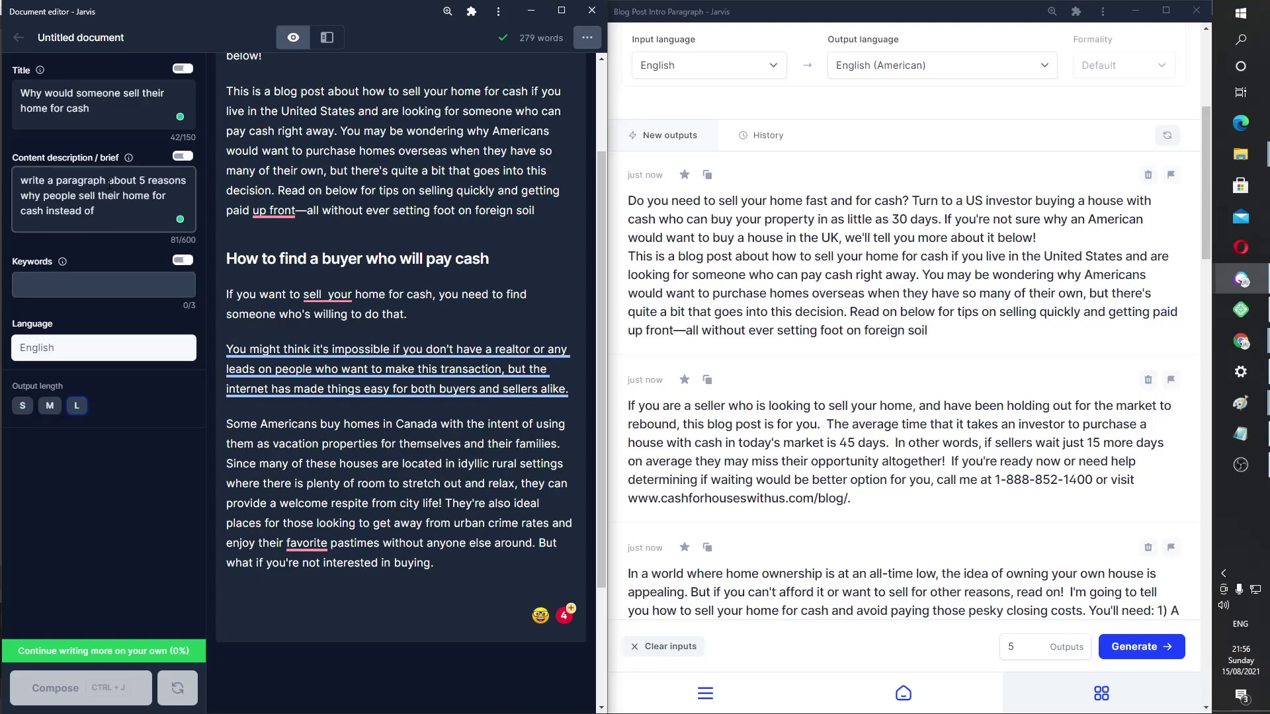
text(using a realtor)
click(343, 624)
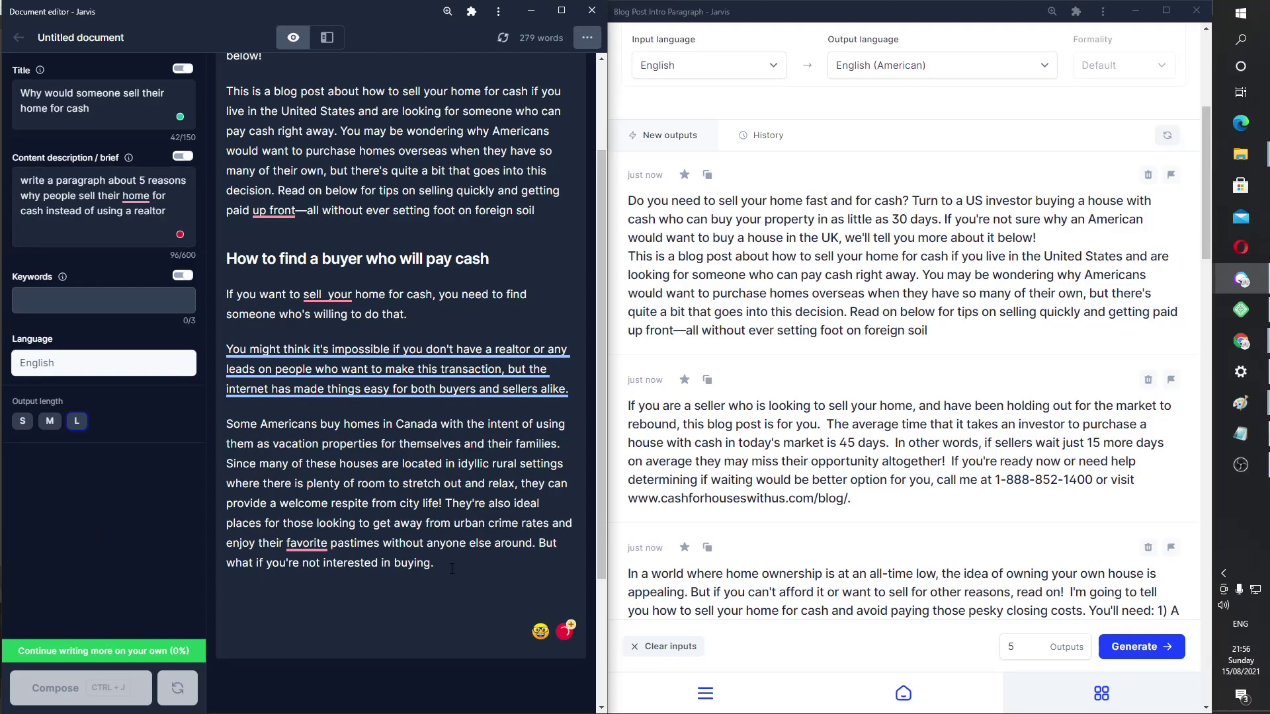
Add 'Why would someone sell their home for cash' as an H2 heading at the document's end
text(W)
drag(93, 109, 4, 37)
key(ctrl+c)
click(372, 597)
key(BackSpace)
key(ctrl+v)
drag(459, 599, 226, 599)
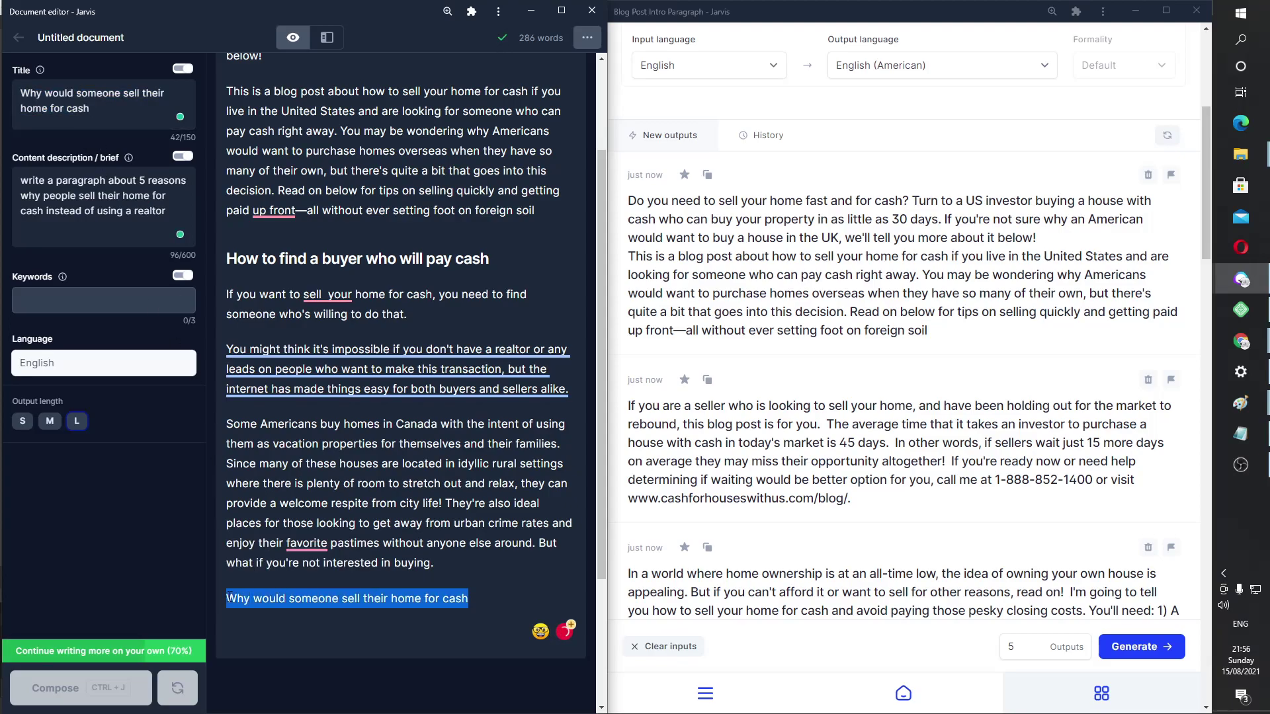
click(306, 552)
Start a paragraph 'The 5 reasons' under the heading and select the two off-topic AI paragraphs
click(558, 613)
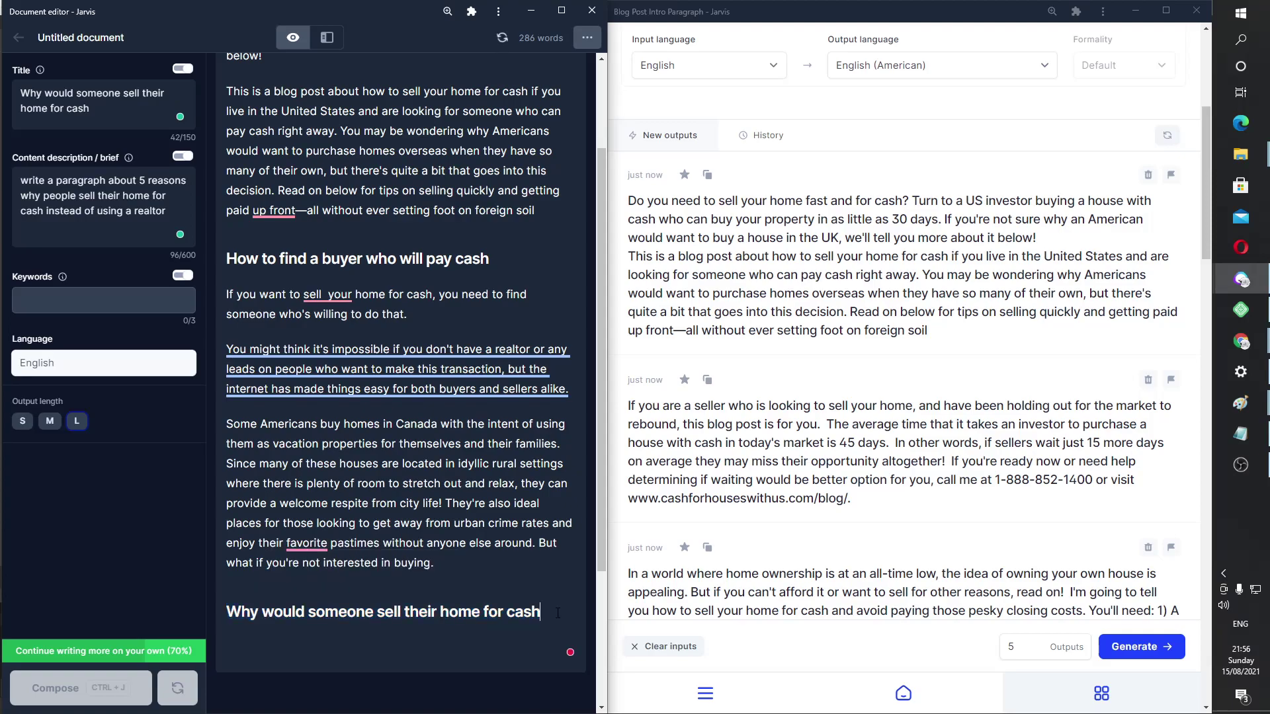
key(Return)
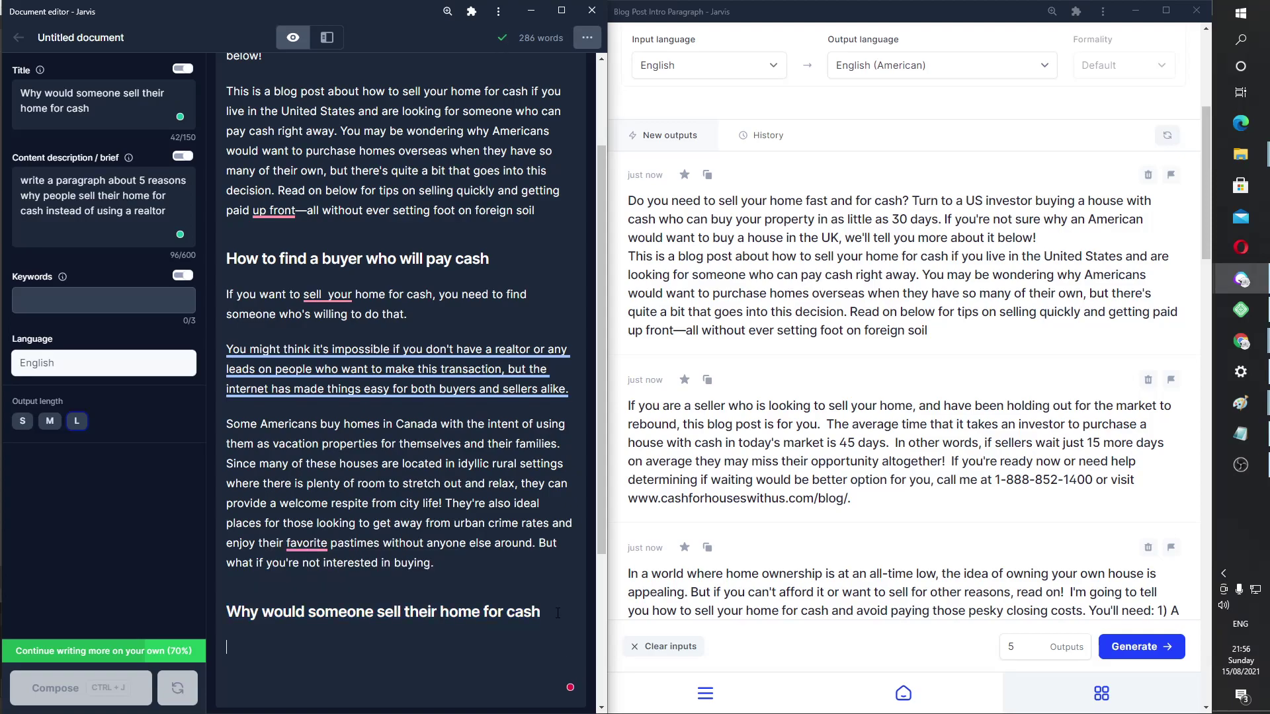
text(The 5 reasons  why people sell their home for cash)
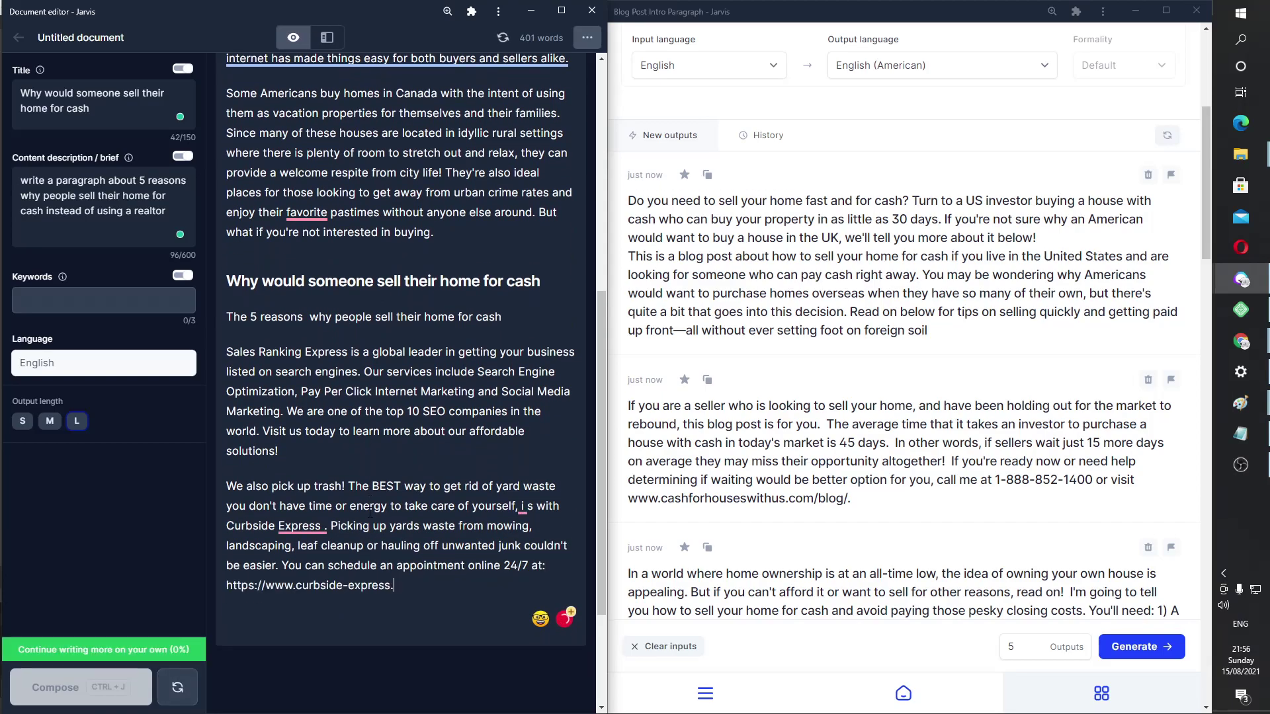
drag(431, 581, 228, 358)
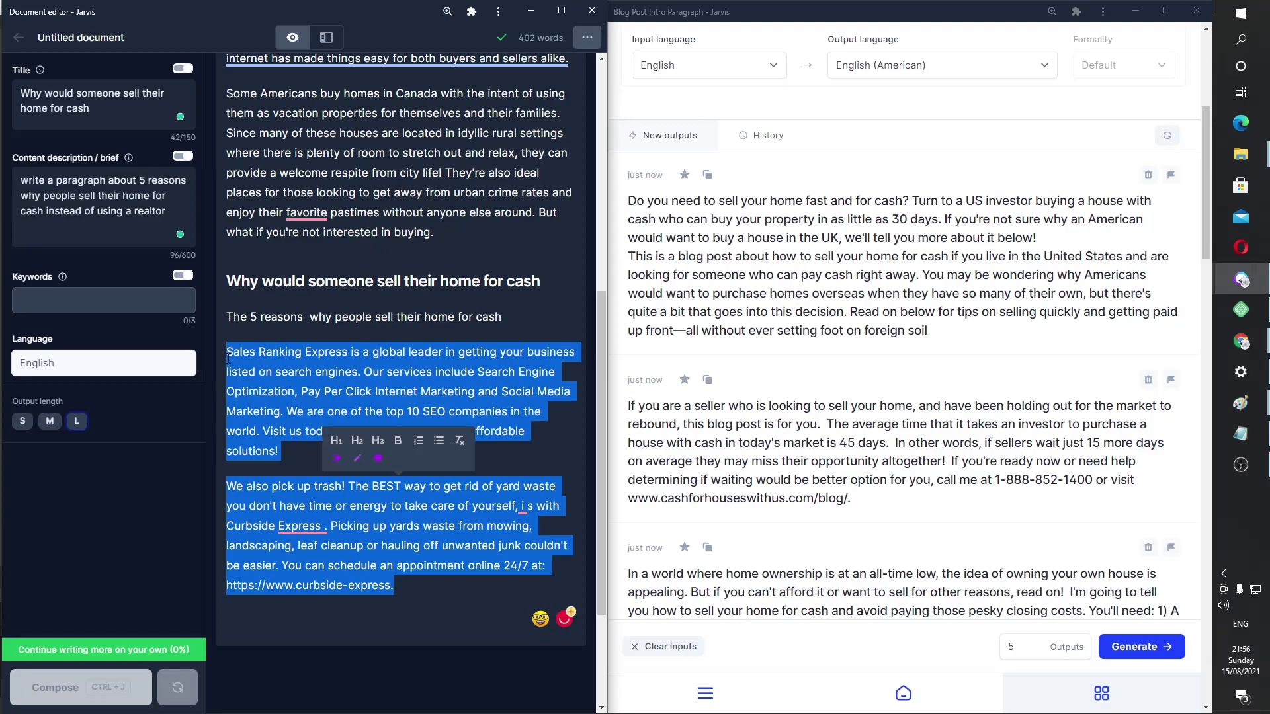
Replace the off-topic text with 'is that:' and the first reason 'They don't want to lose money', then compose
key(BackSpace)
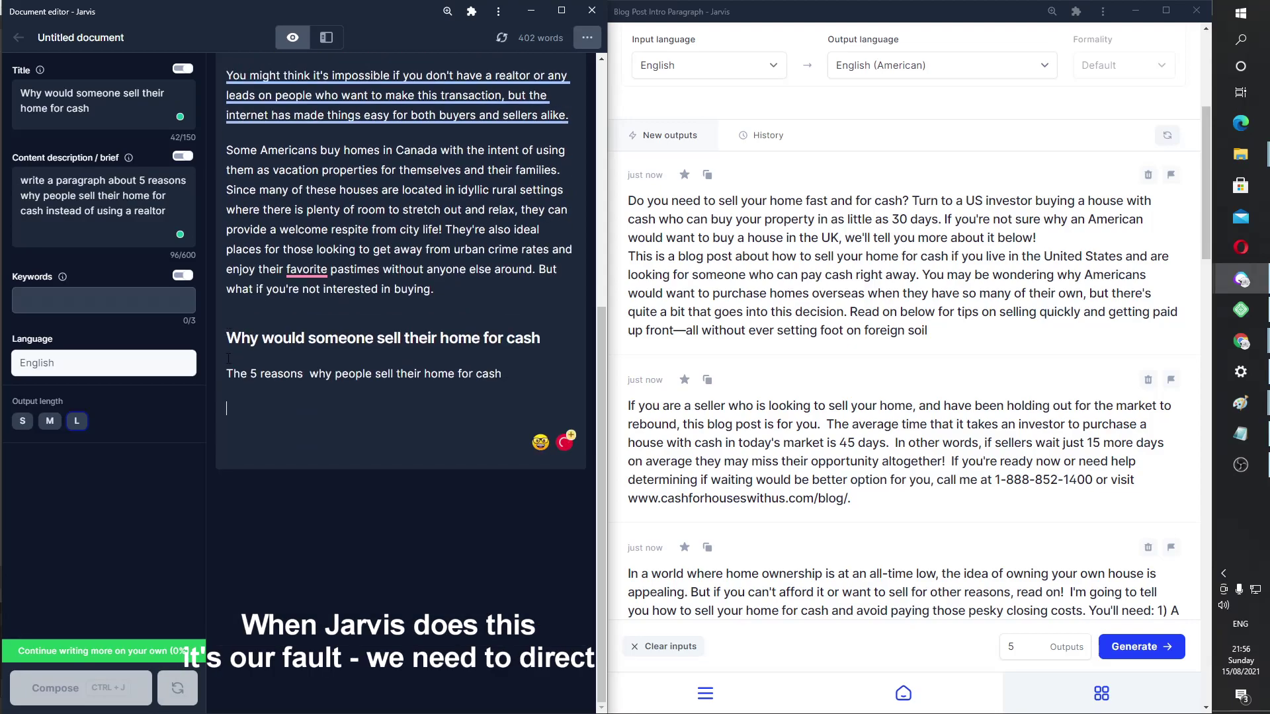
text(is that t)
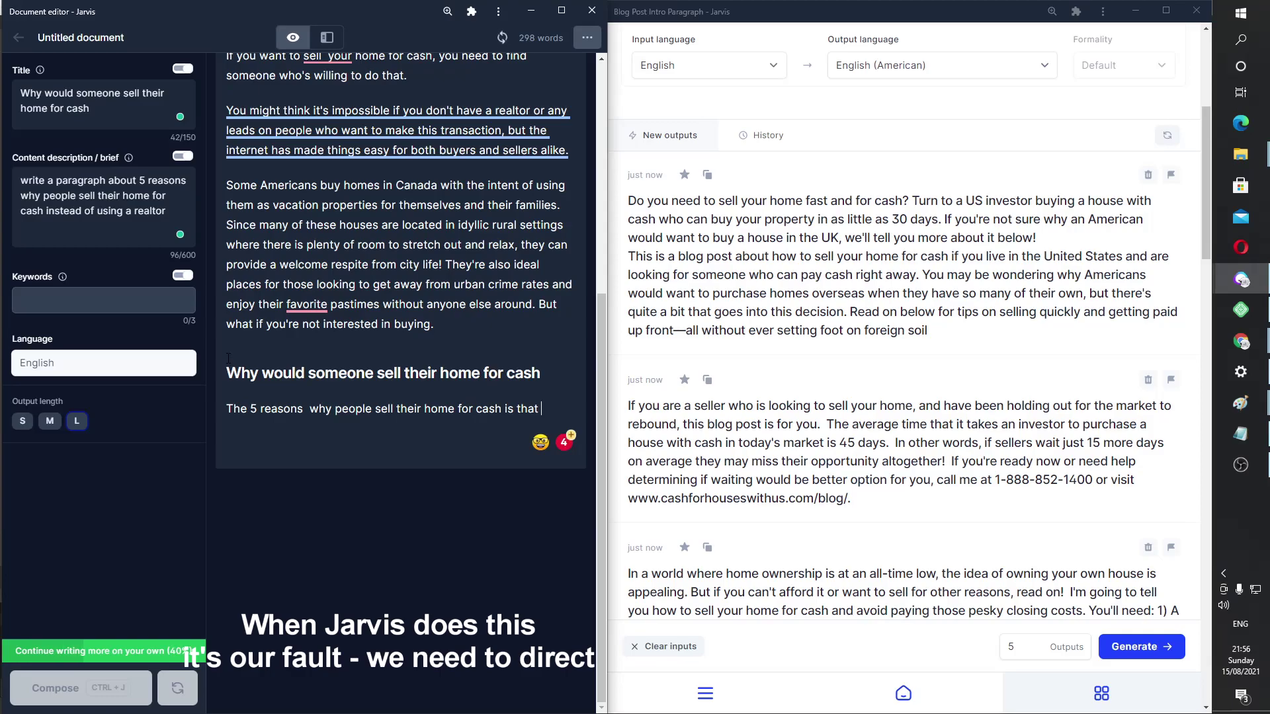
key(ctrl+BackSpace)
text(that:)
key(Return)
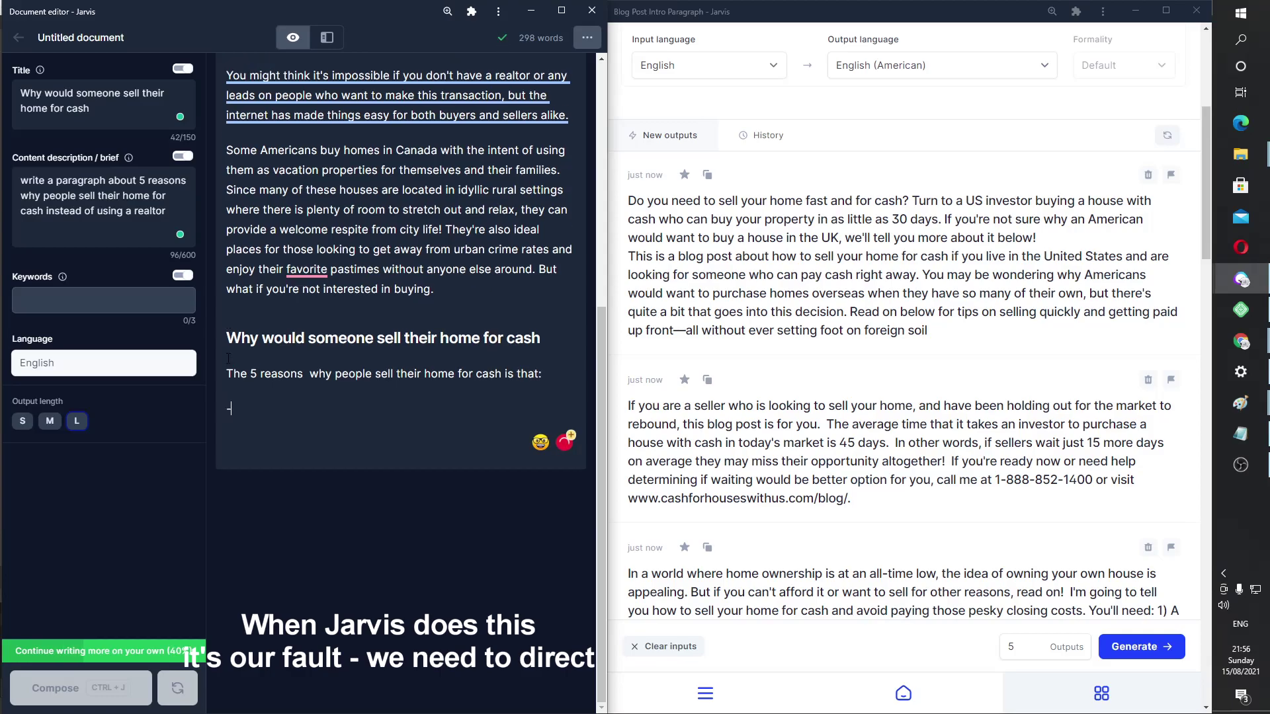
text(They don't)
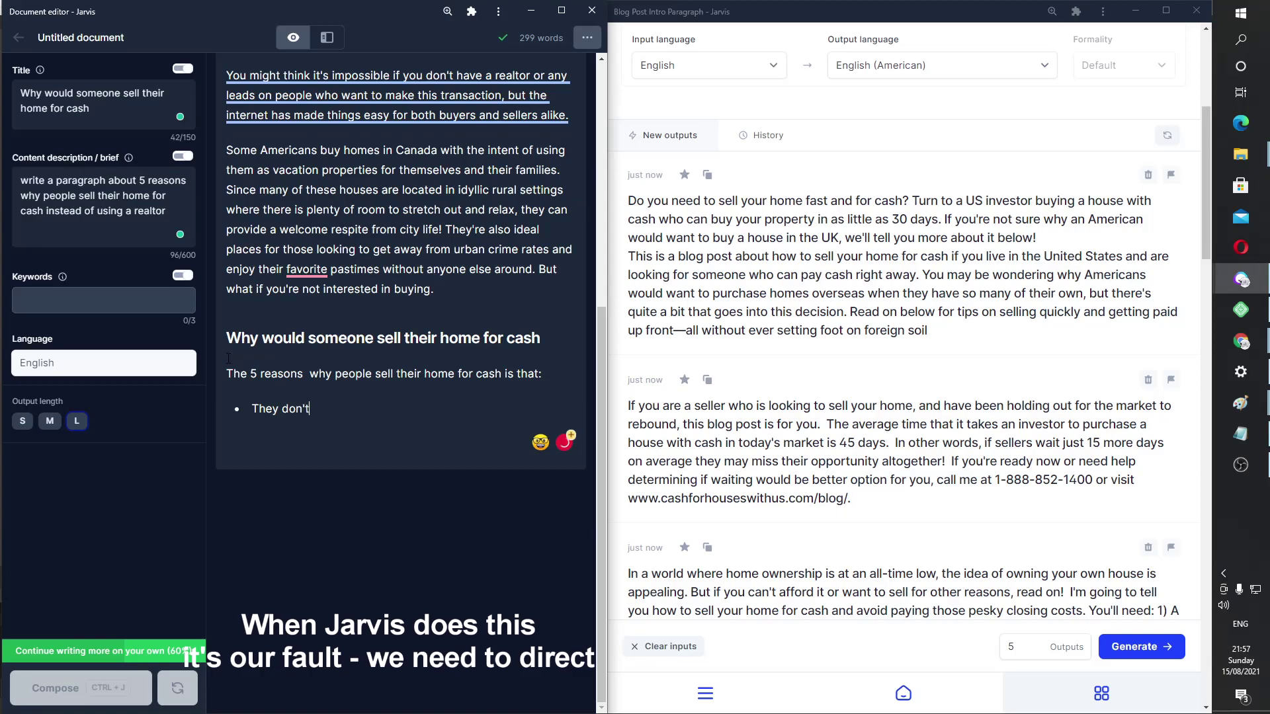
text( want to lose money)
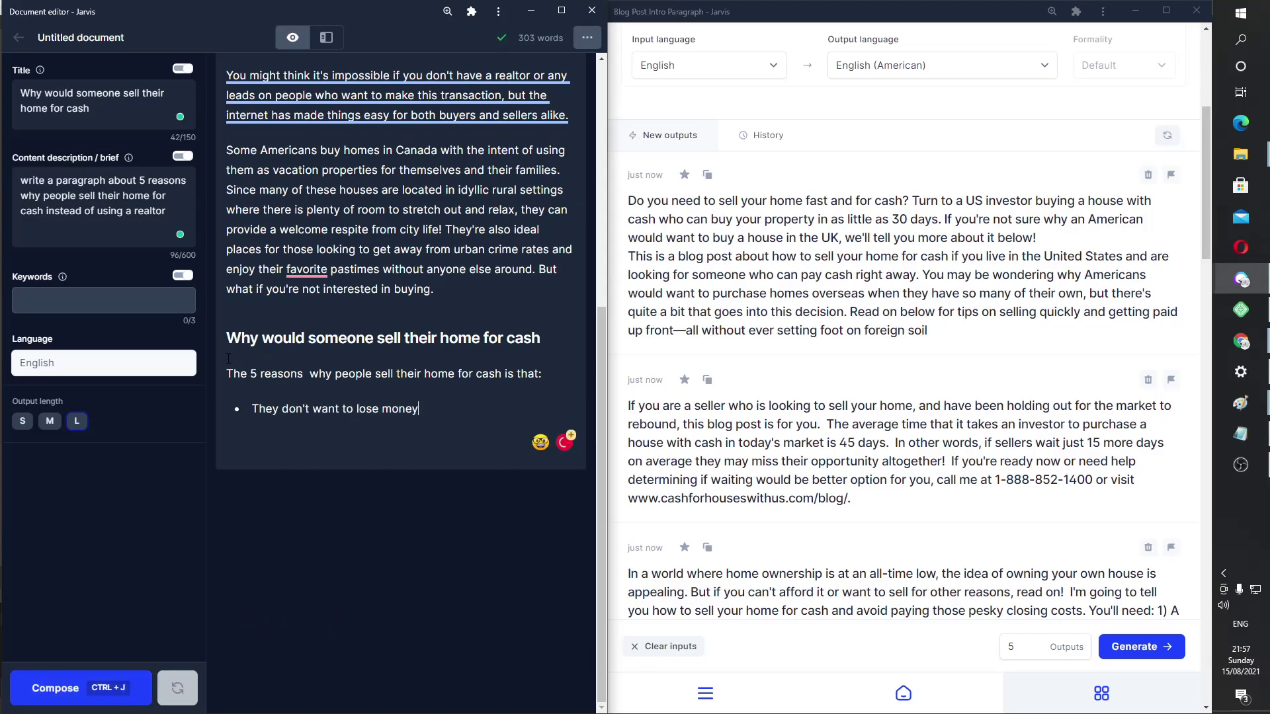
key(ctrl+j)
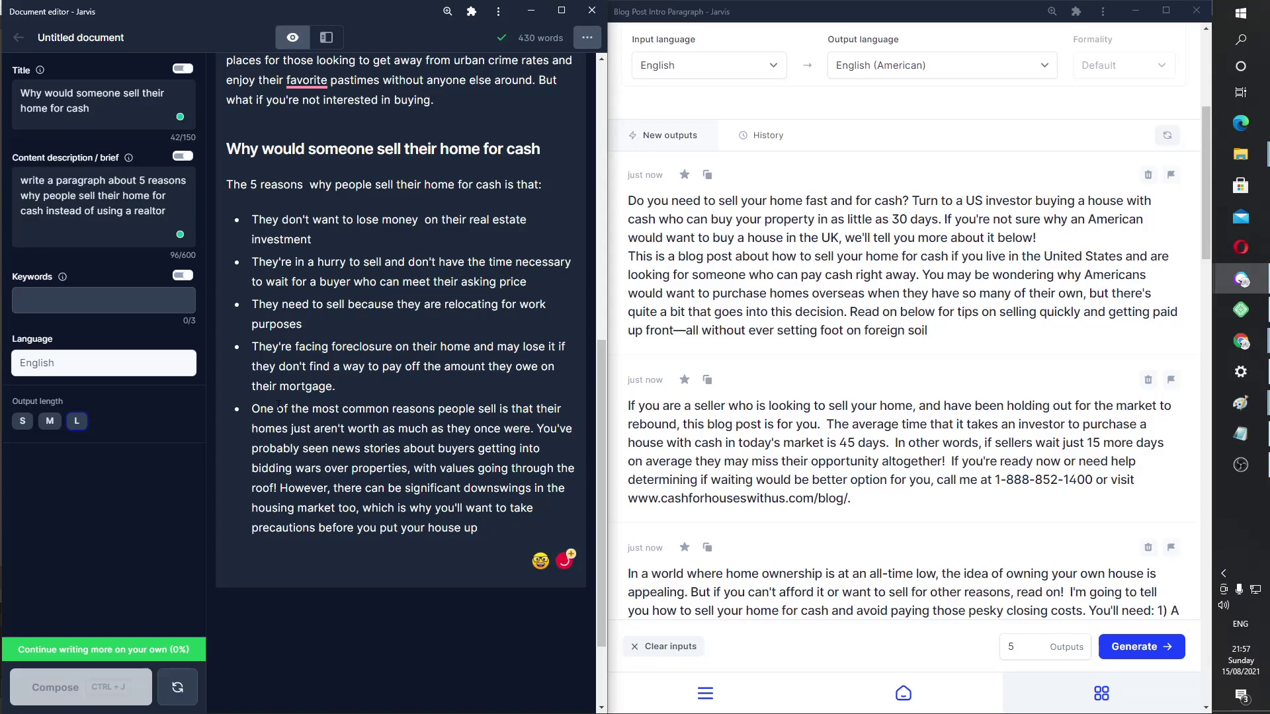
Change the heading's last word to 'cash?' and add an empty line after the last reason bullet
scroll(278, 404, up, 1)
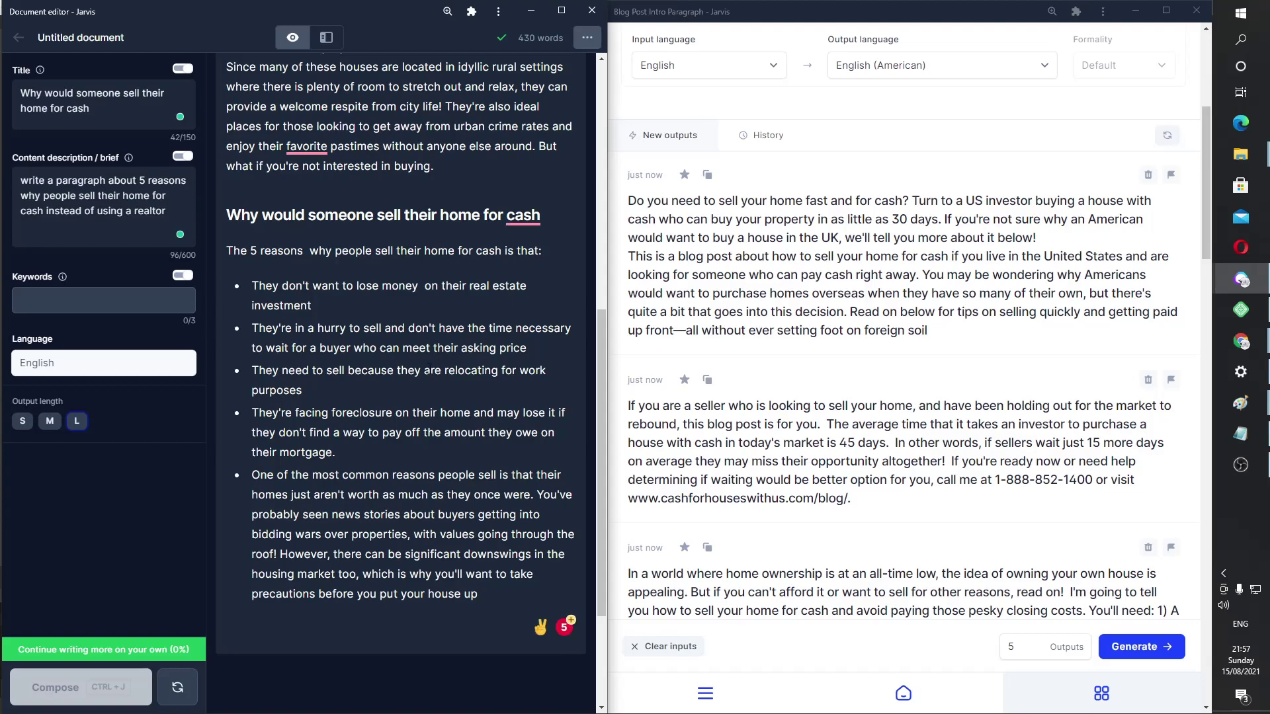
click(515, 221)
click(457, 258)
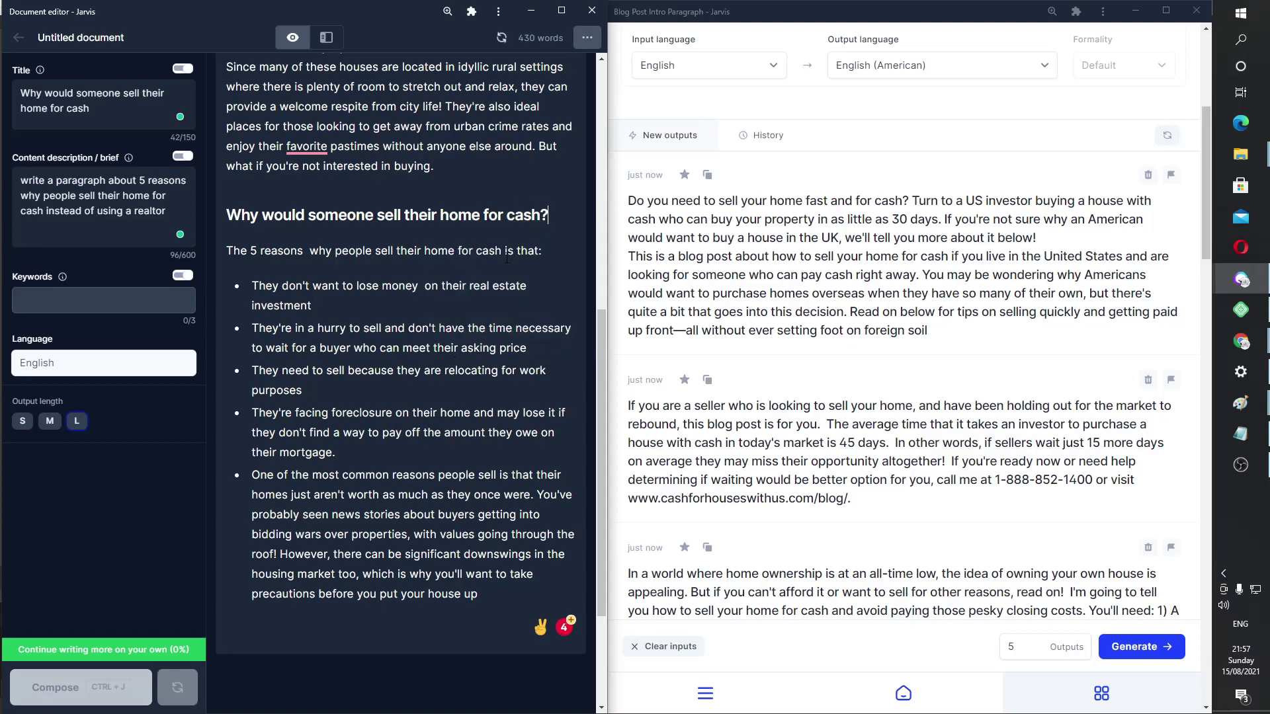
drag(234, 251, 542, 252)
drag(252, 286, 478, 594)
click(477, 594)
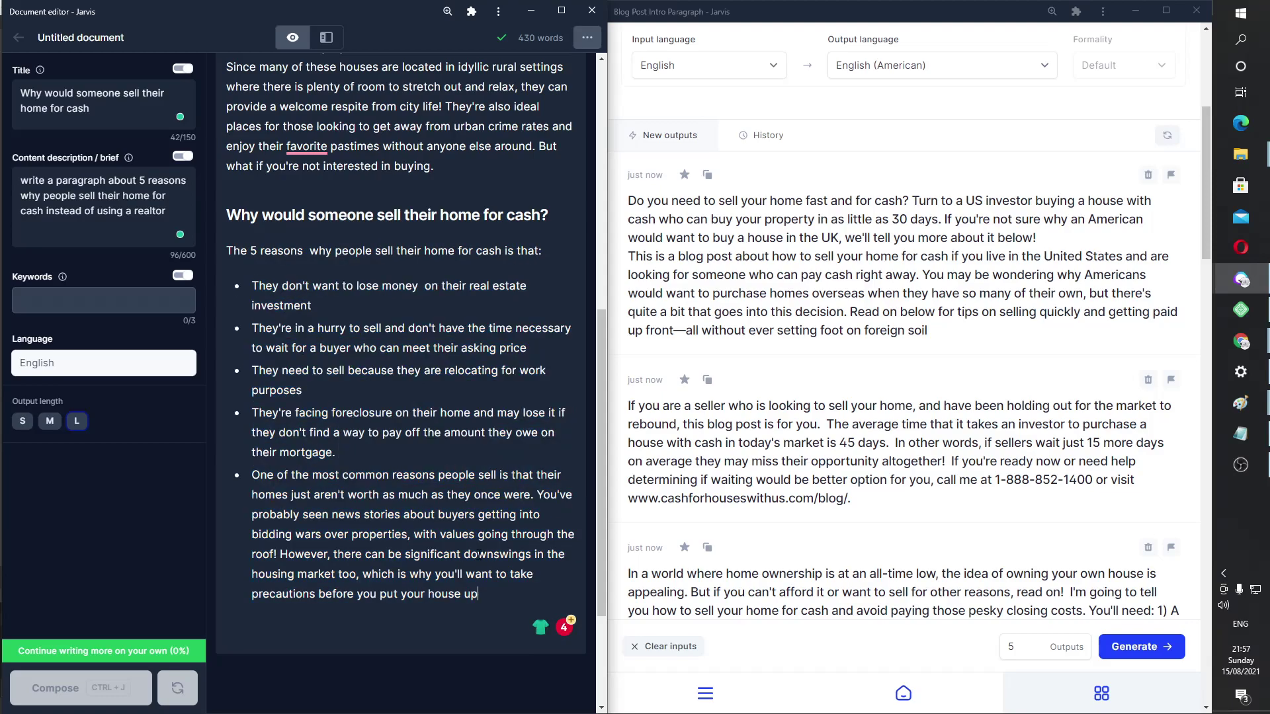
key(Return)
key(Return)
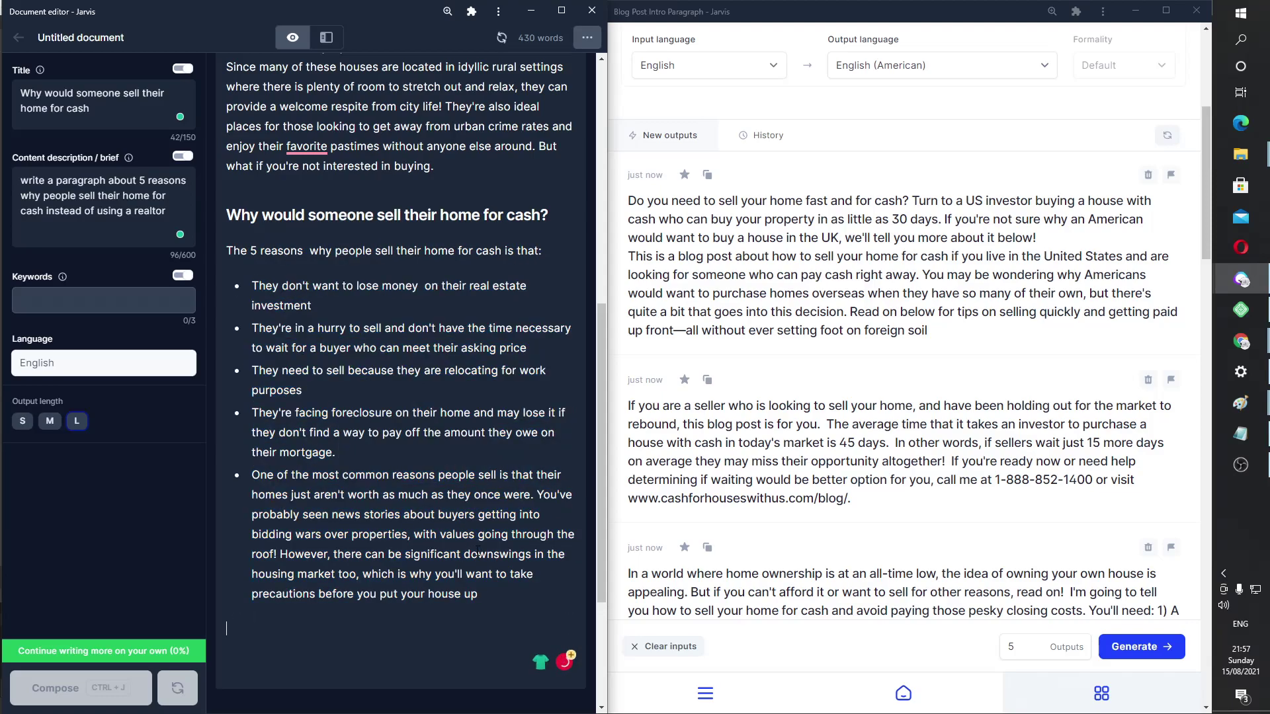
Retitle to 'Do you save money when you sell your home for cash?' and rewrite the brief to match
drag(126, 115, 3, 50)
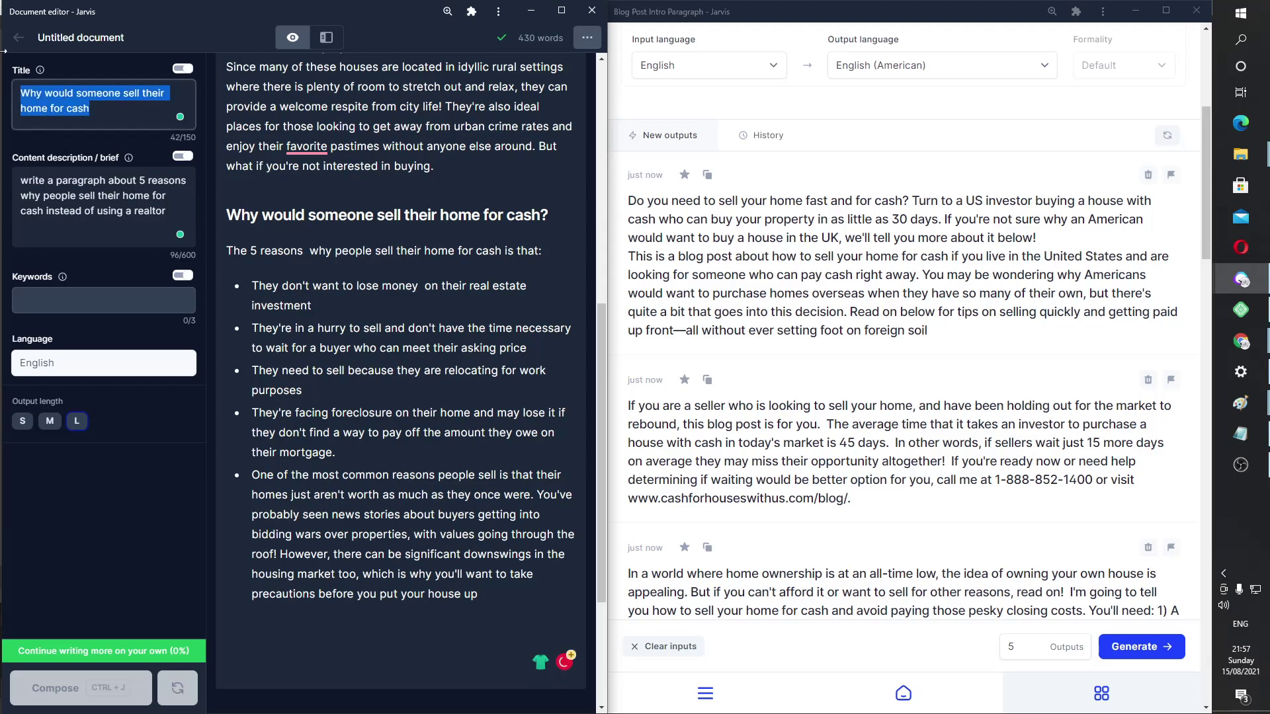
text(D)
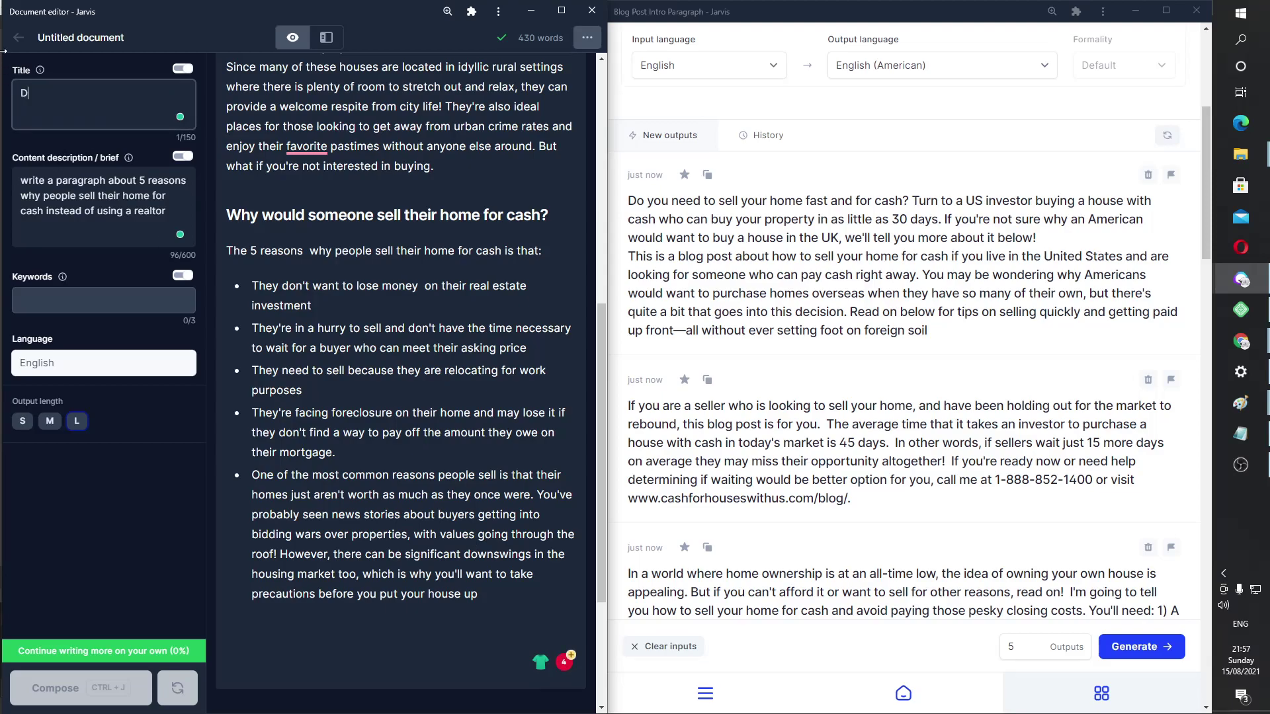
text(o you save money when you sell your home for cash?)
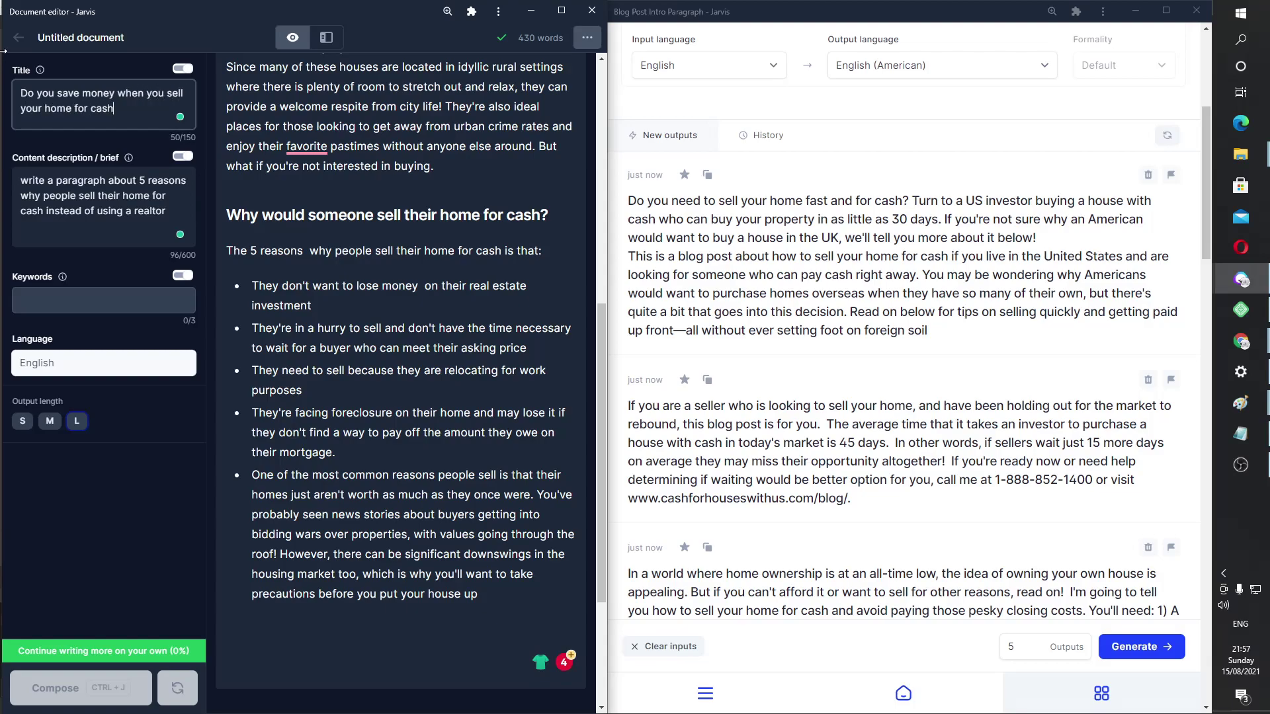
click(111, 177)
key(ctrl+a)
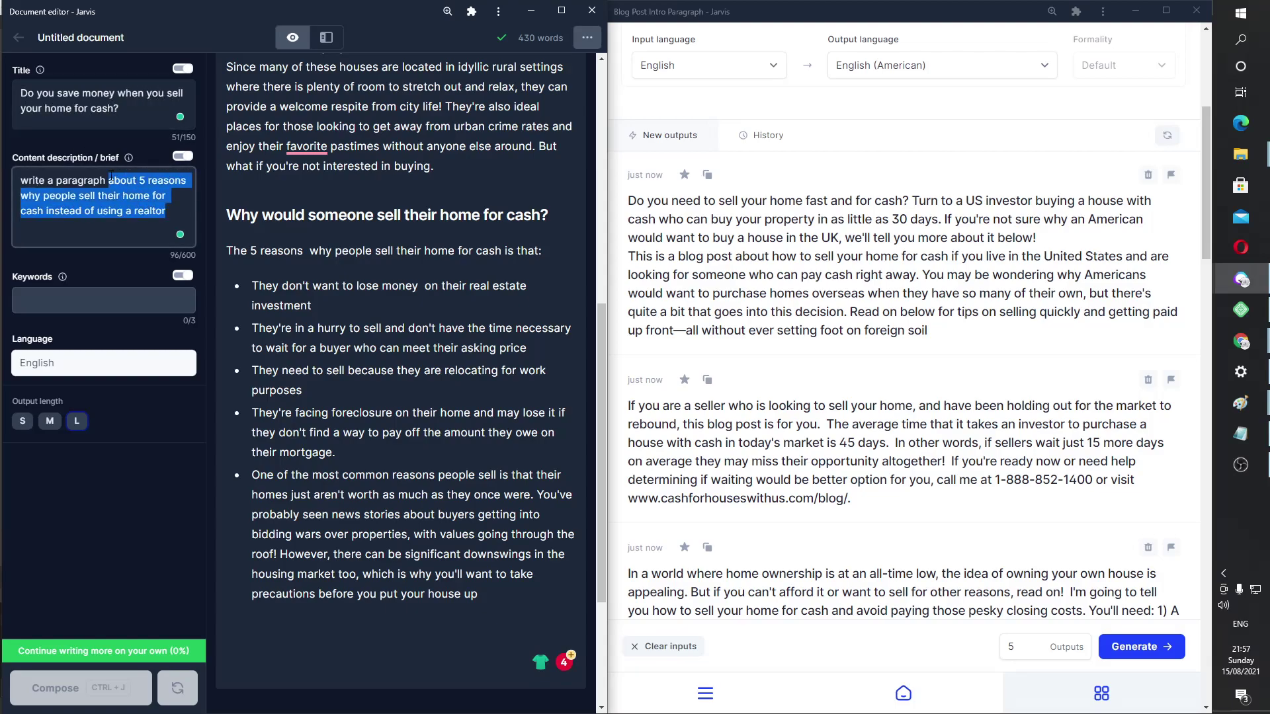
text(write a paragraph about whether you s)
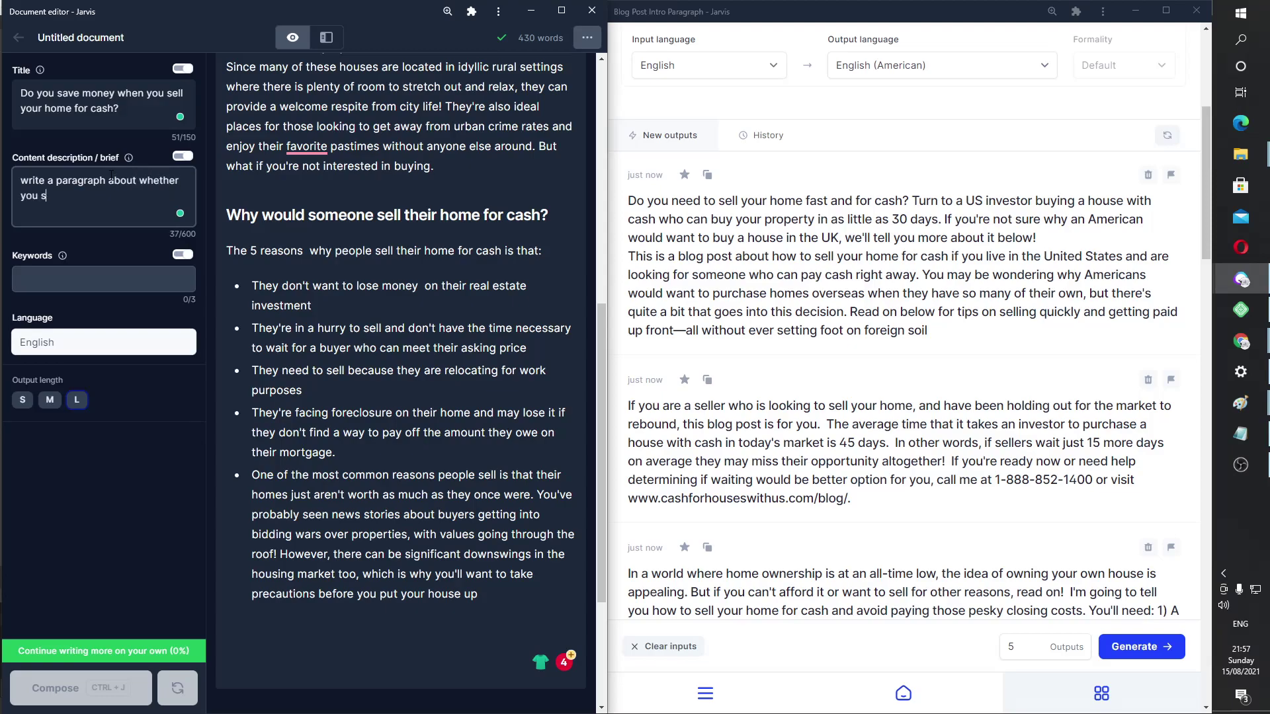
text(ave money when you sell your home for cash)
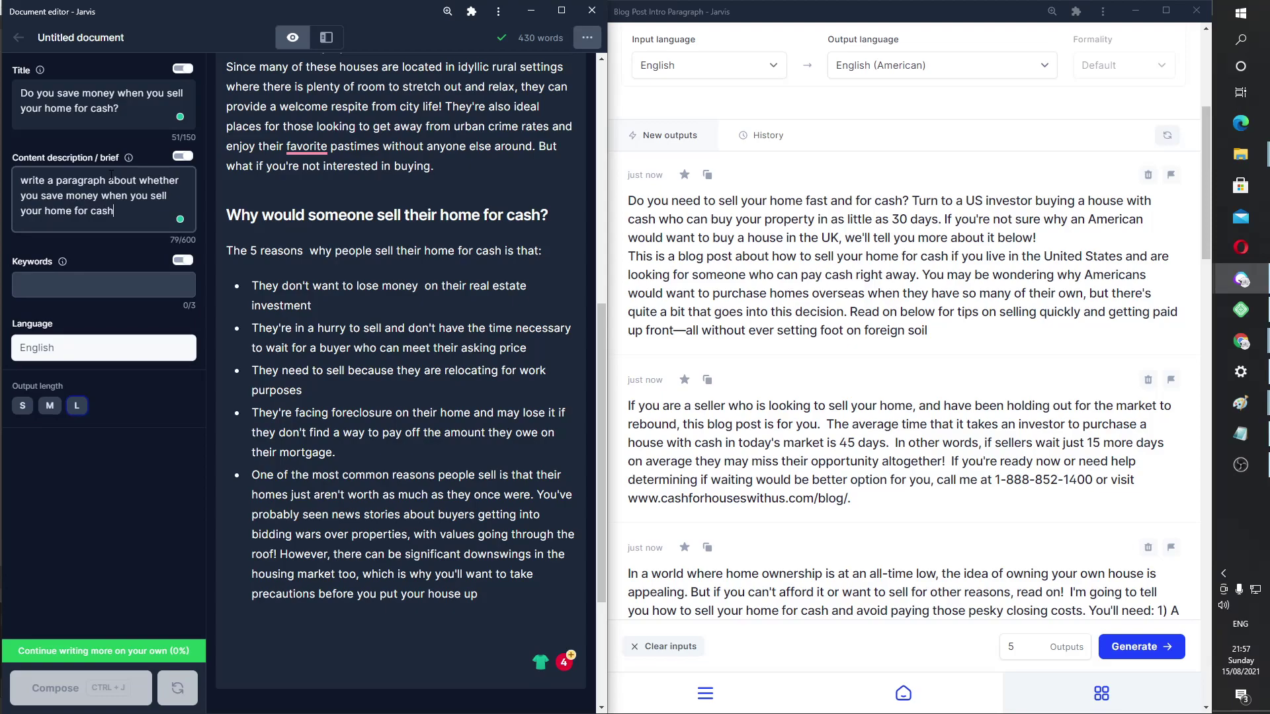
drag(126, 109, 107, 71)
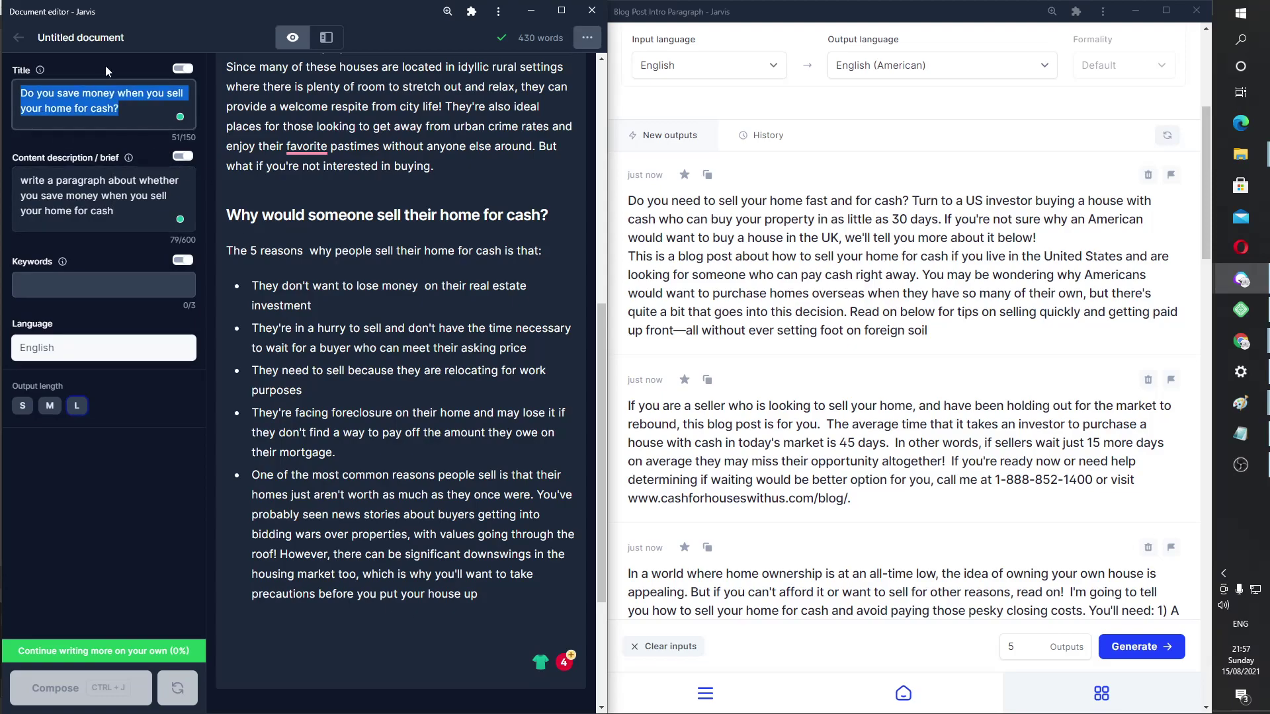
Paste 'Do you save money when you sell your home for cash?' at the document end as an H1 heading
key(ctrl+c)
click(504, 589)
key(Return)
key(Return)
key(ctrl+v)
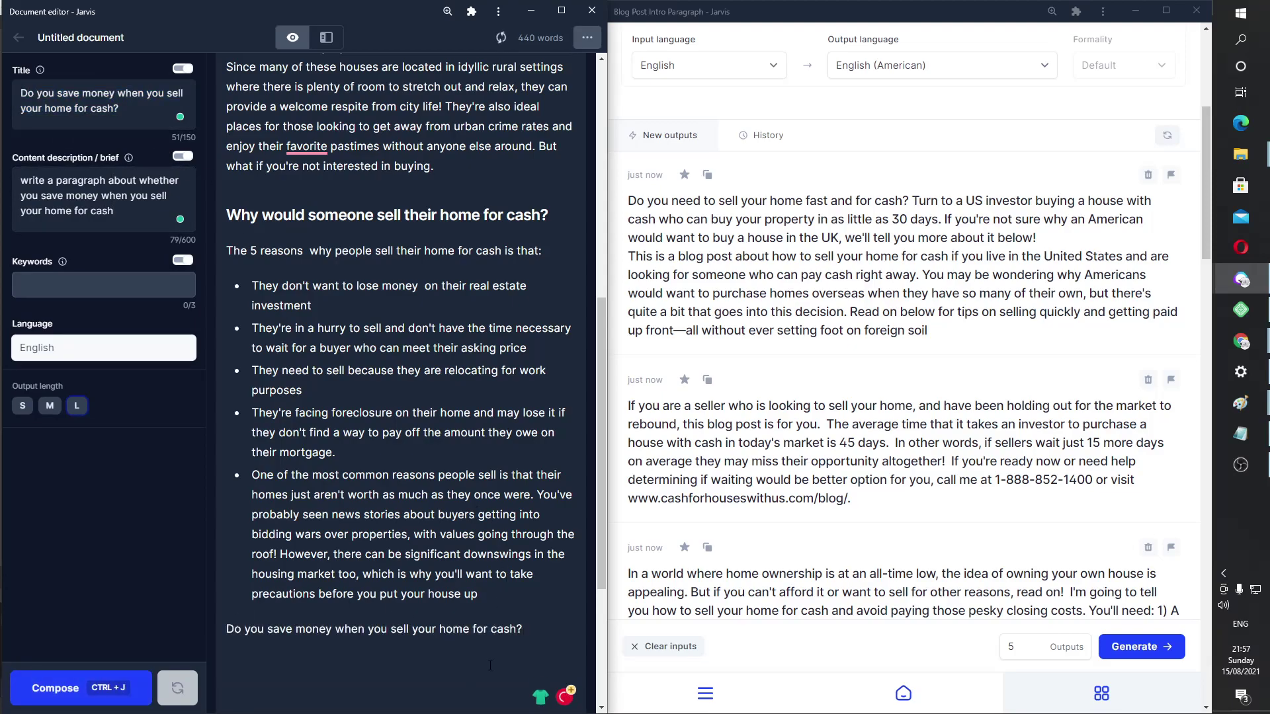
drag(524, 629, 225, 629)
click(335, 594)
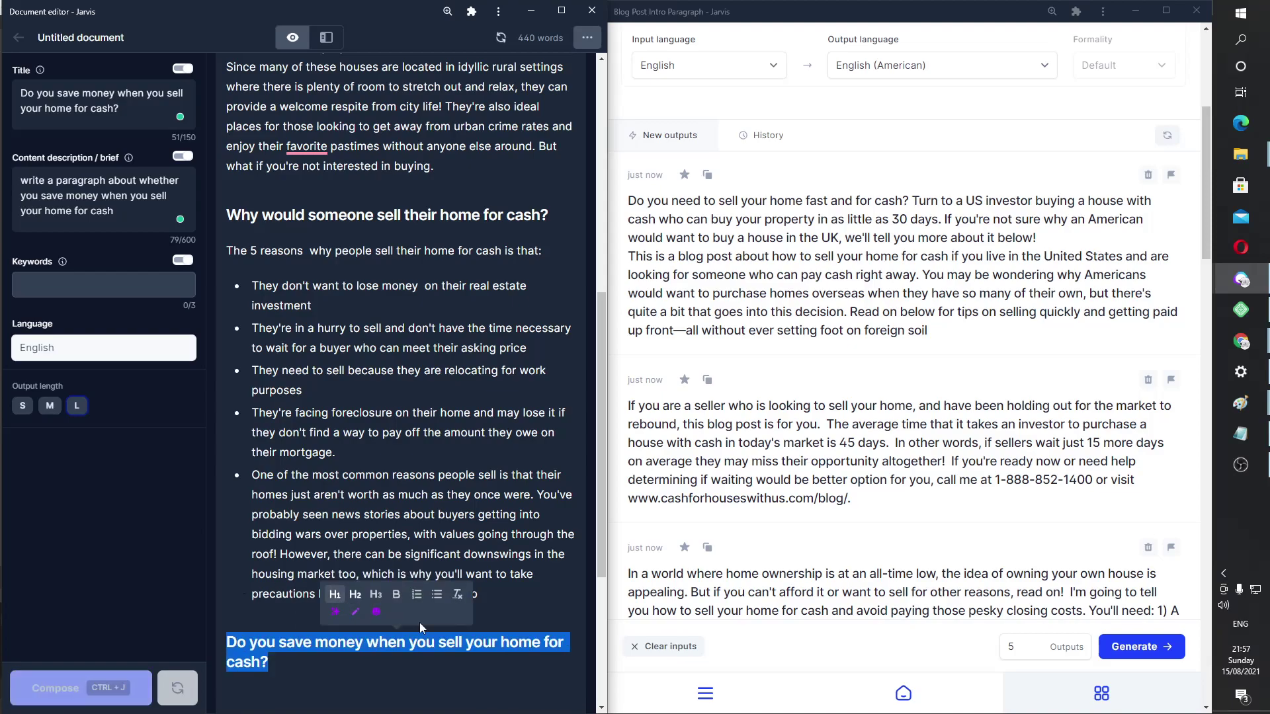
click(431, 656)
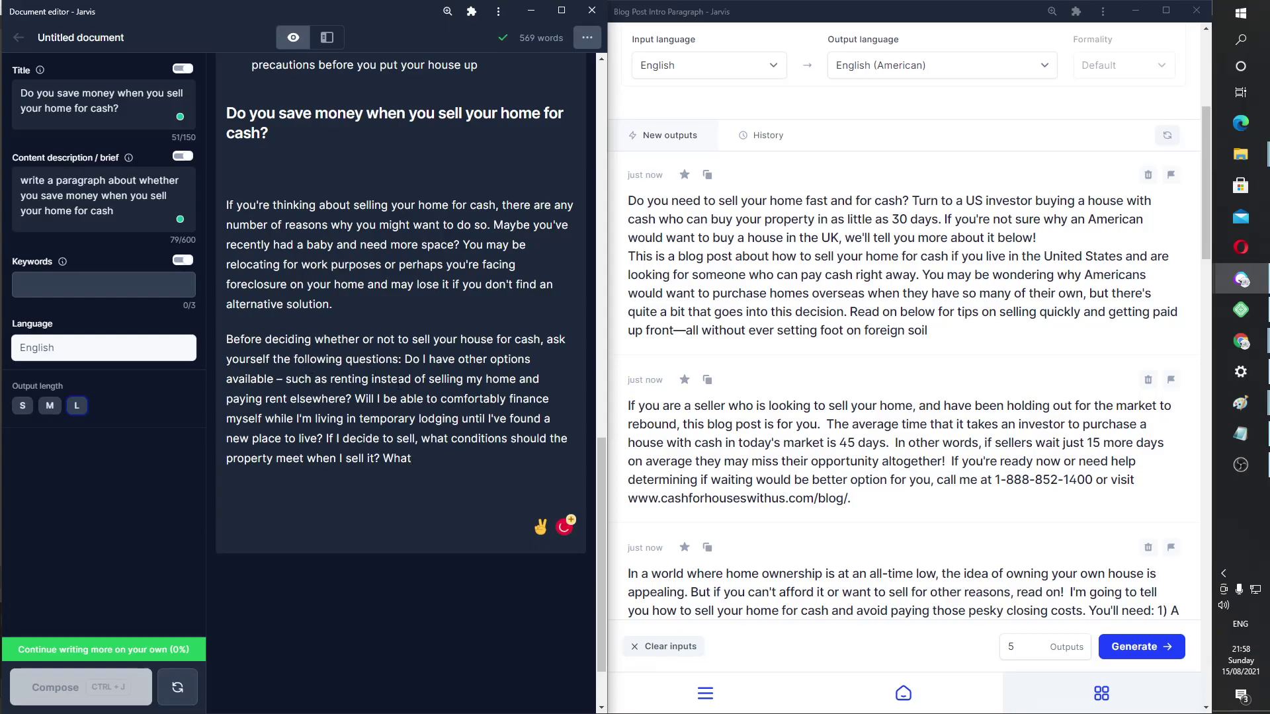
Replace the AI paragraphs with 'You save money when you sell your home for cash because' and compose a continuation
drag(465, 478, 220, 184)
key(BackSpace)
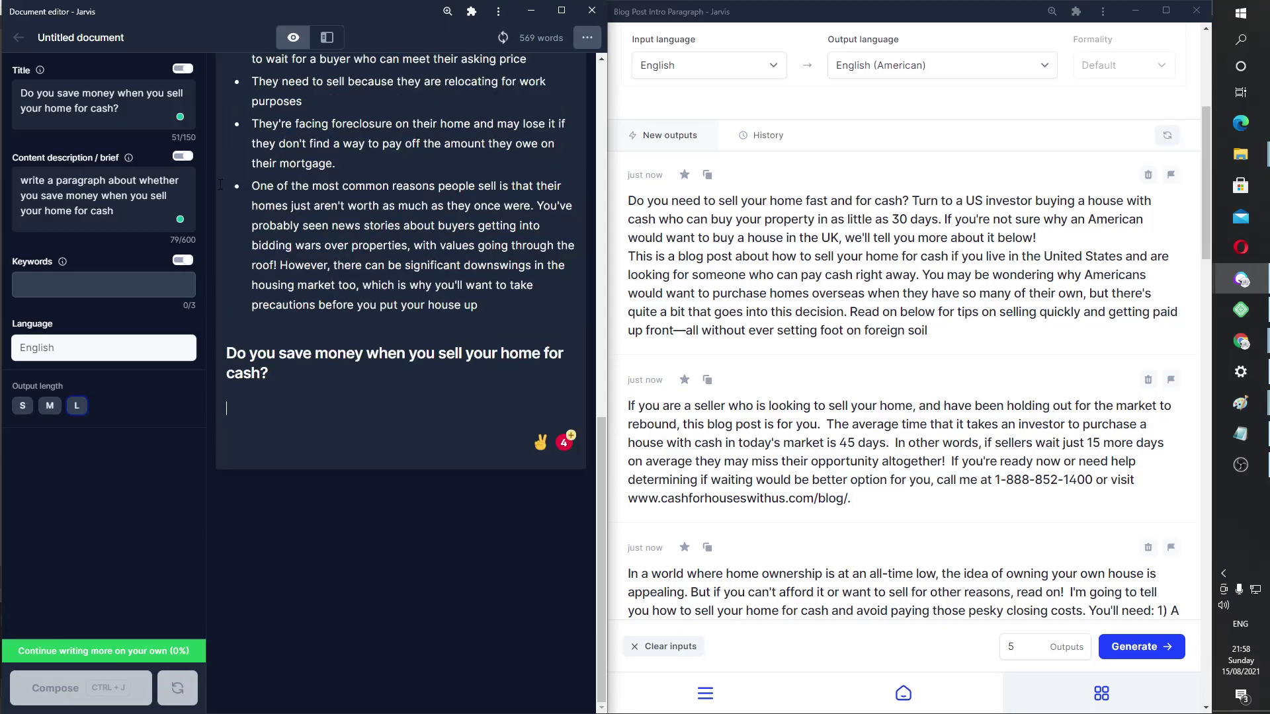
text(You save money when you)
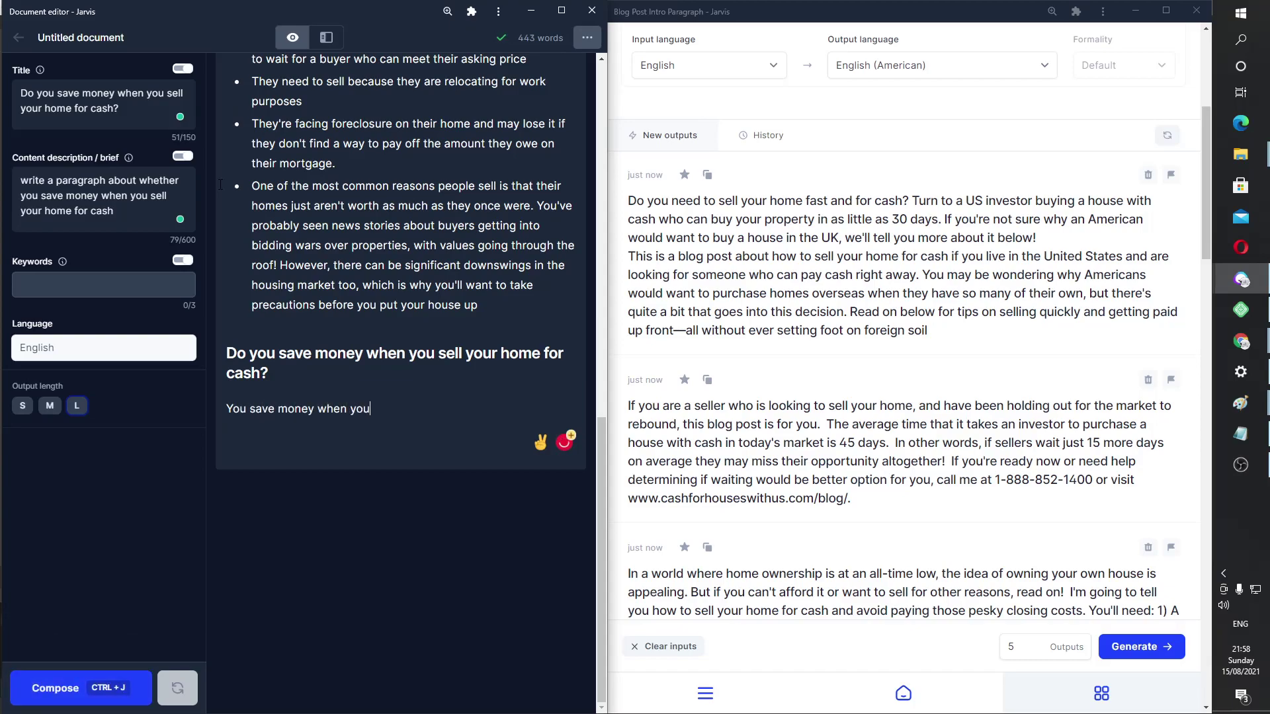
text( sell your home for cash because)
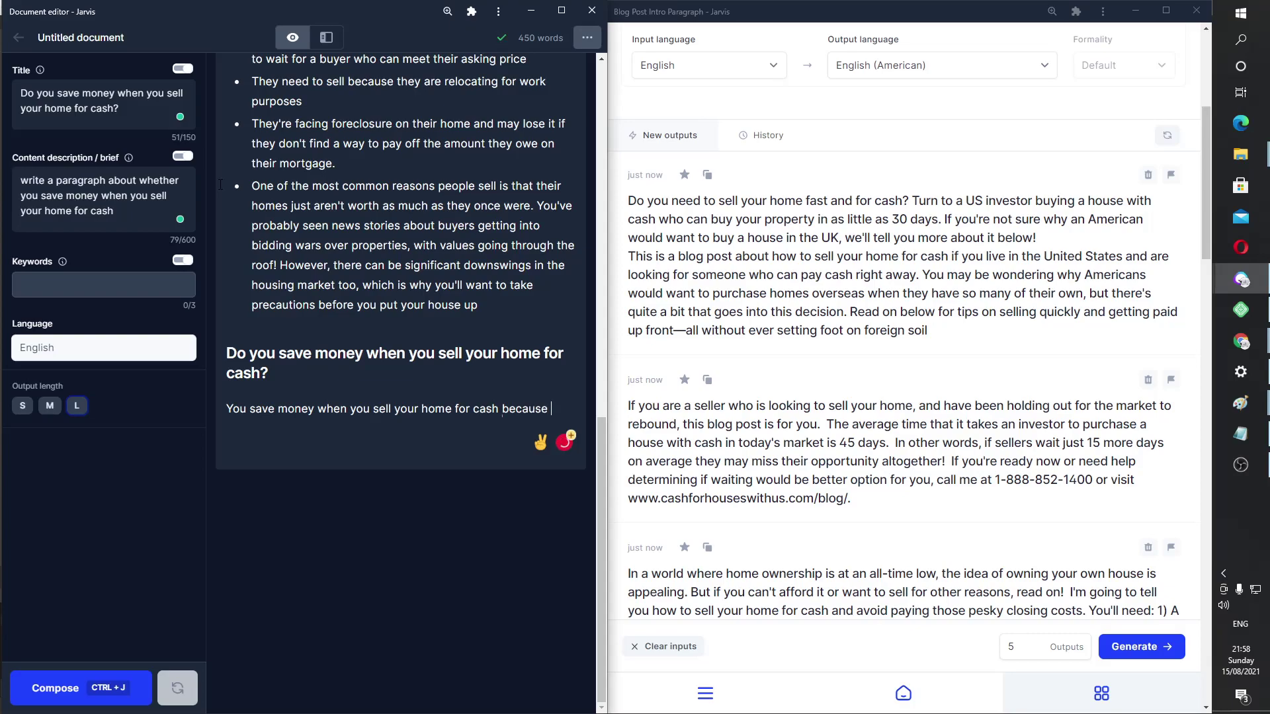
key(ctrl+j)
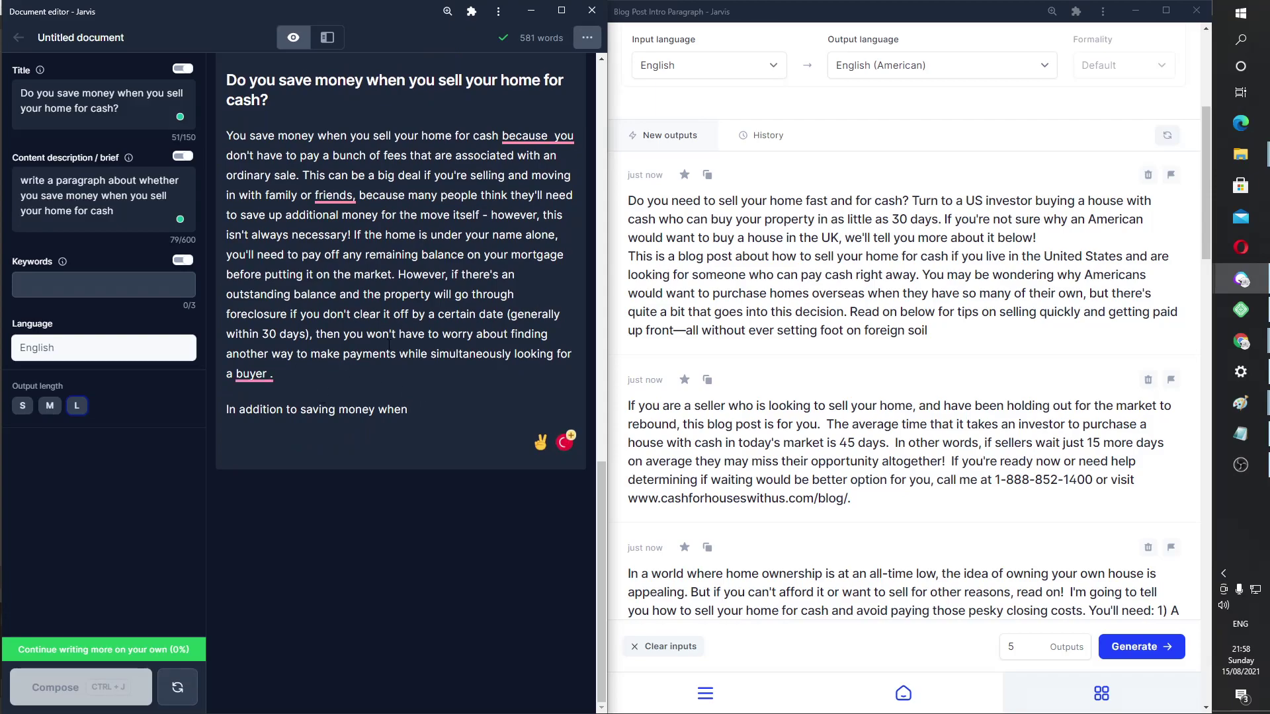
Remove the stray space after 'buyer', add 'you sell the house, you also', and compose more
mouse_move(278, 374)
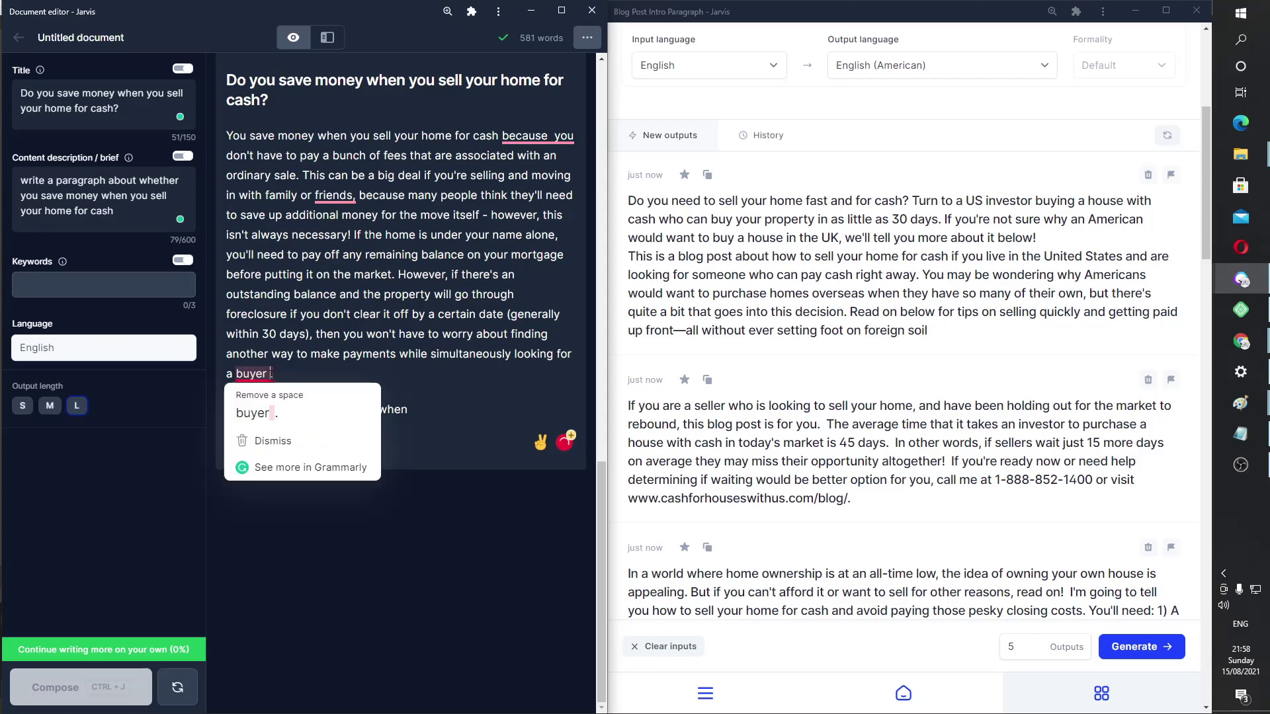
click(352, 401)
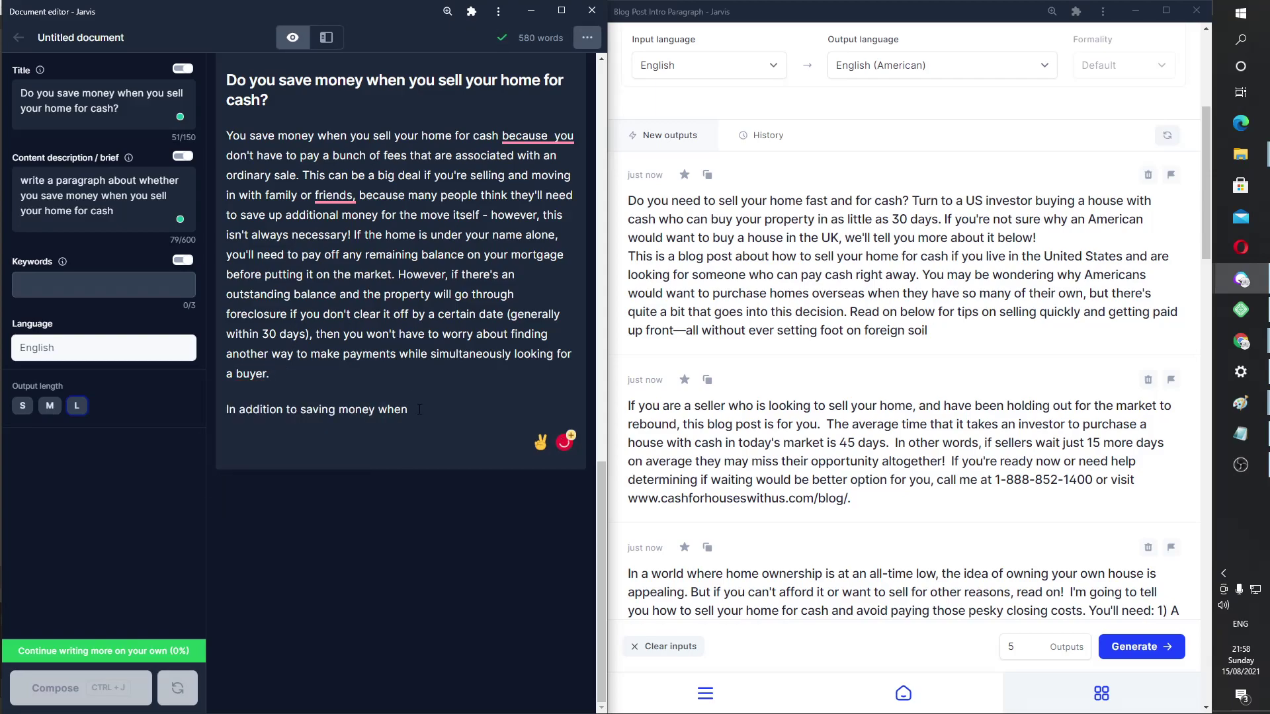
text(you sell the)
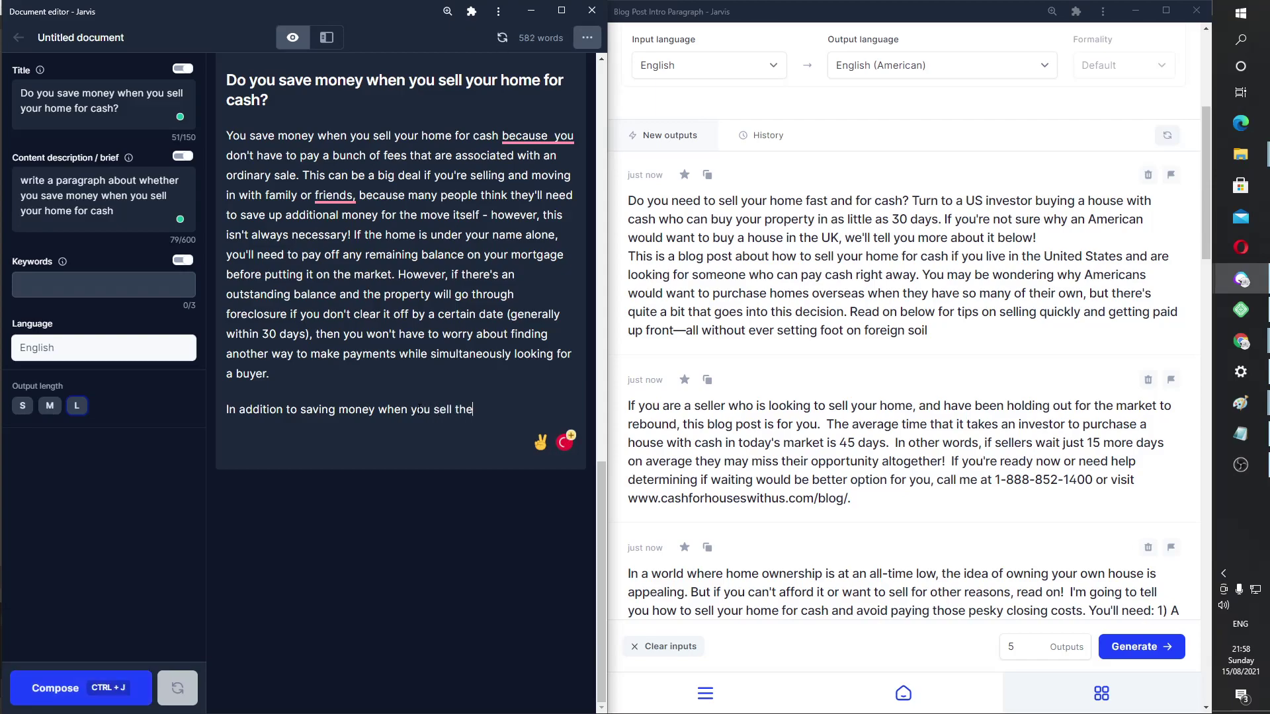
text( house, you also)
key(ctrl+j)
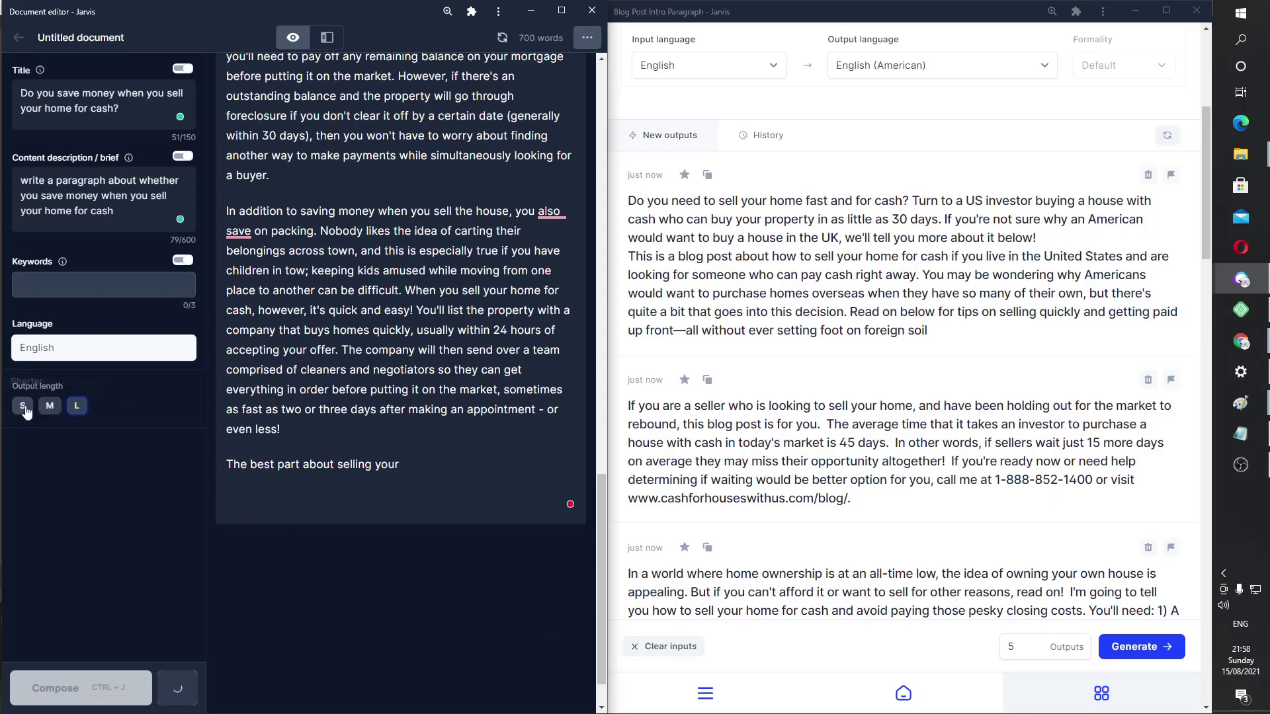
scroll(393, 493, up, 15)
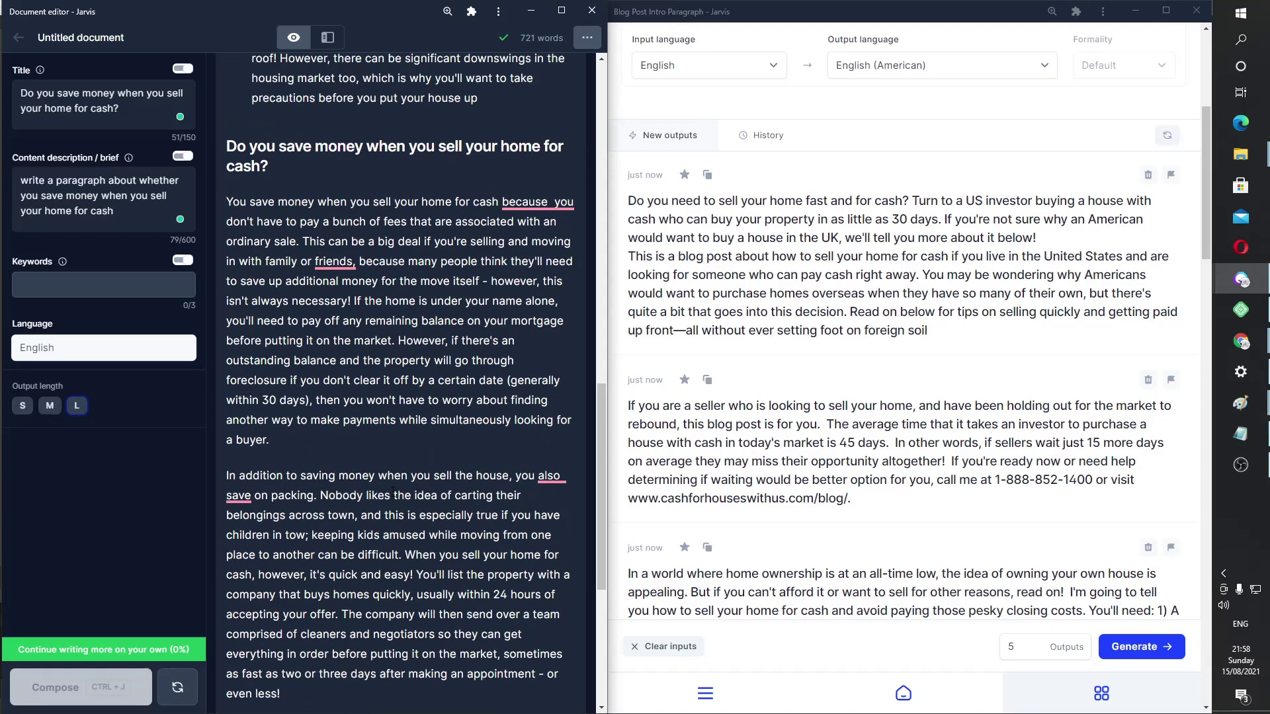
scroll(394, 491, up, 3)
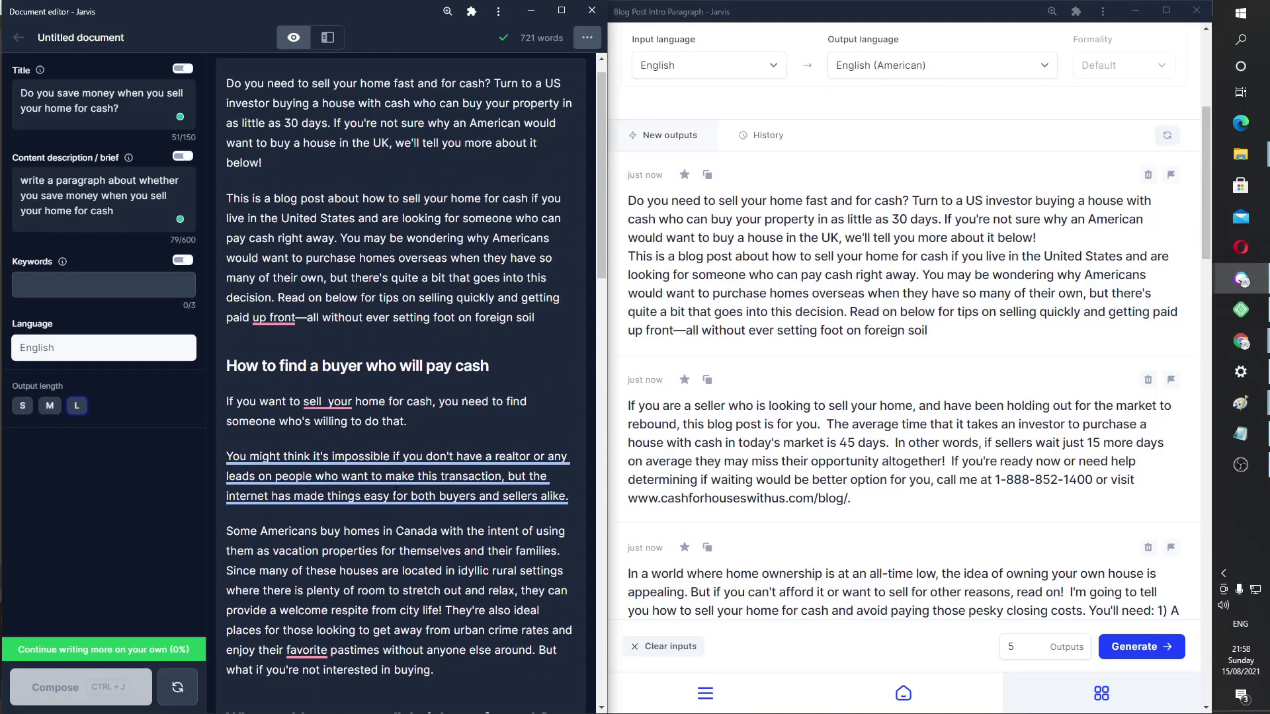
scroll(394, 491, down, 15)
scroll(395, 490, down, 7)
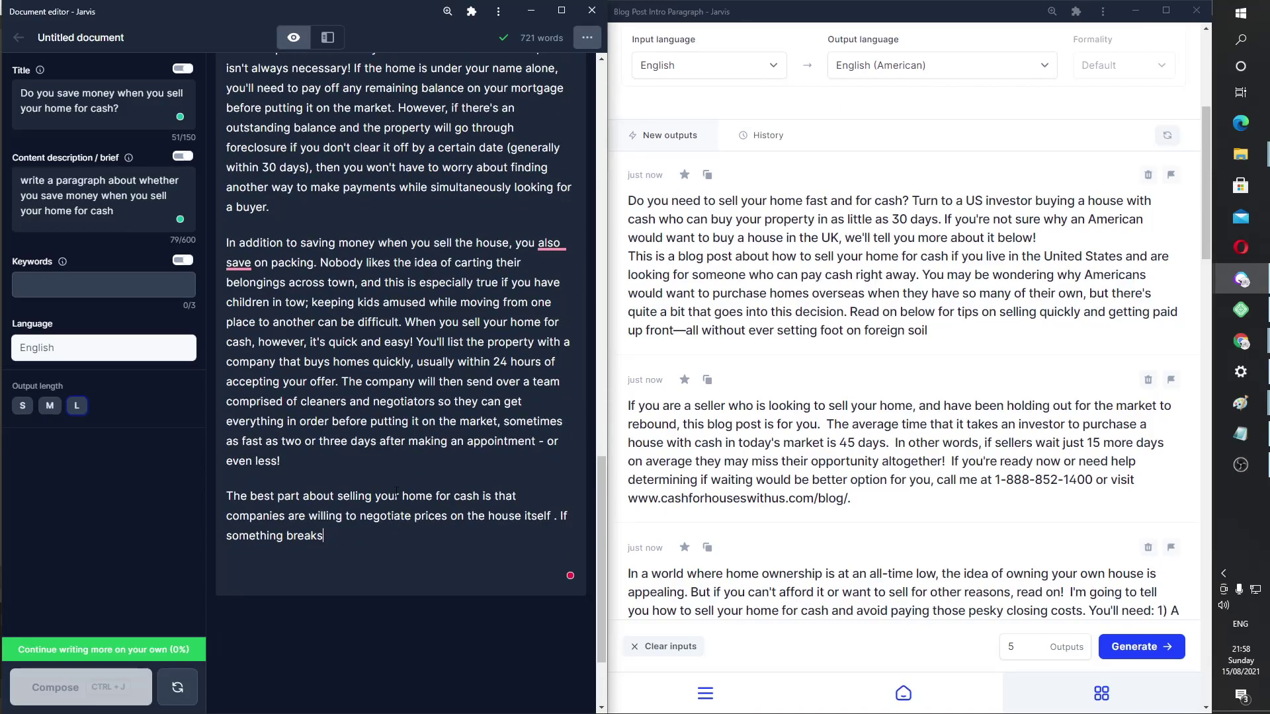
scroll(395, 491, up, 15)
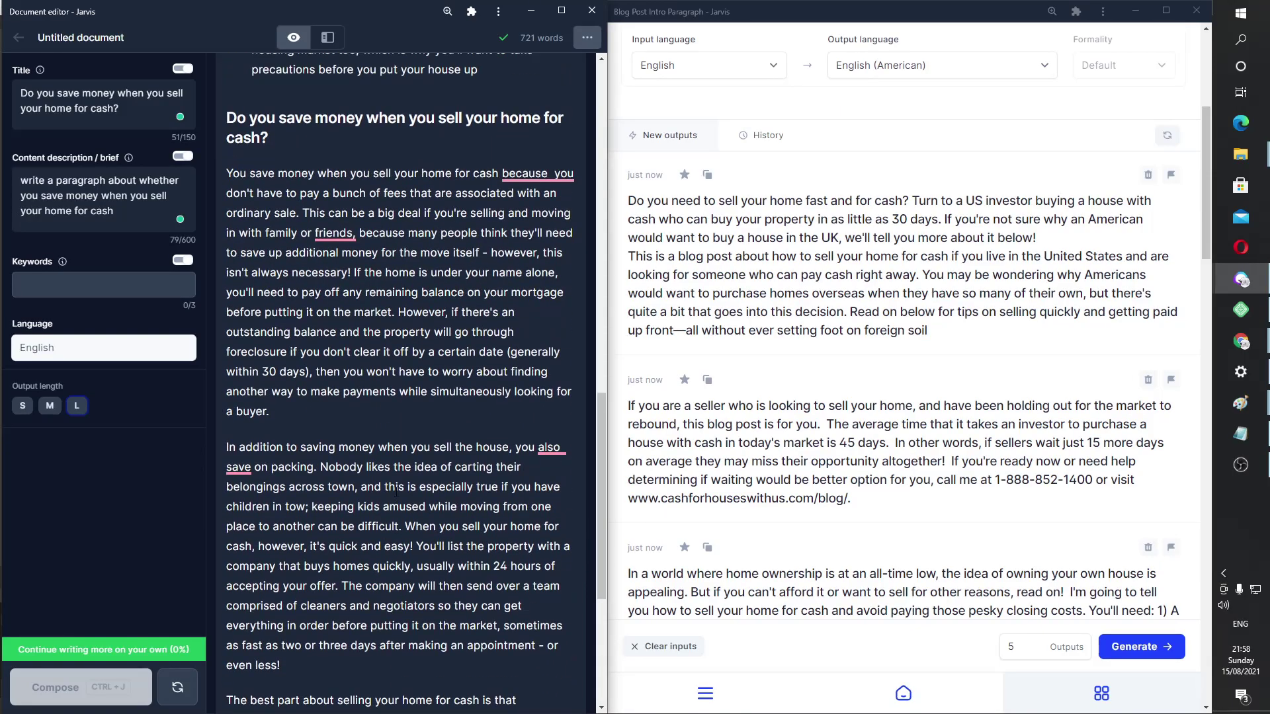
scroll(396, 491, up, 4)
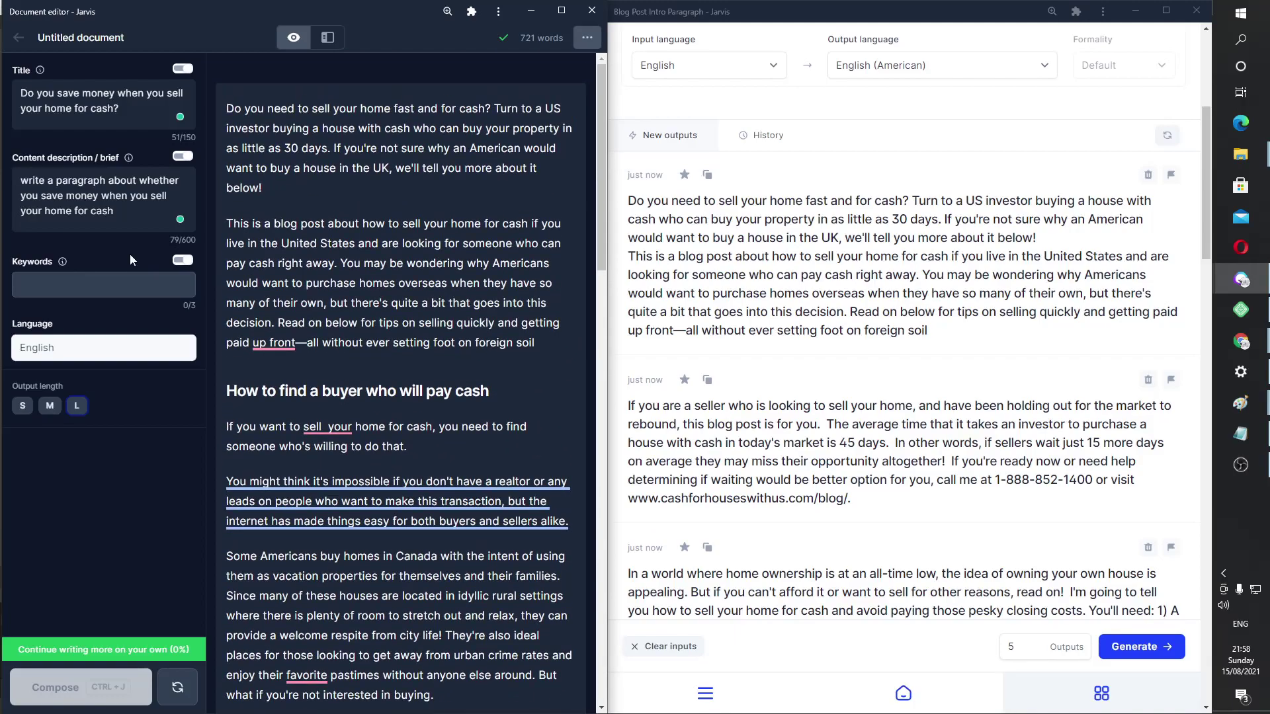
drag(125, 107, 3, 72)
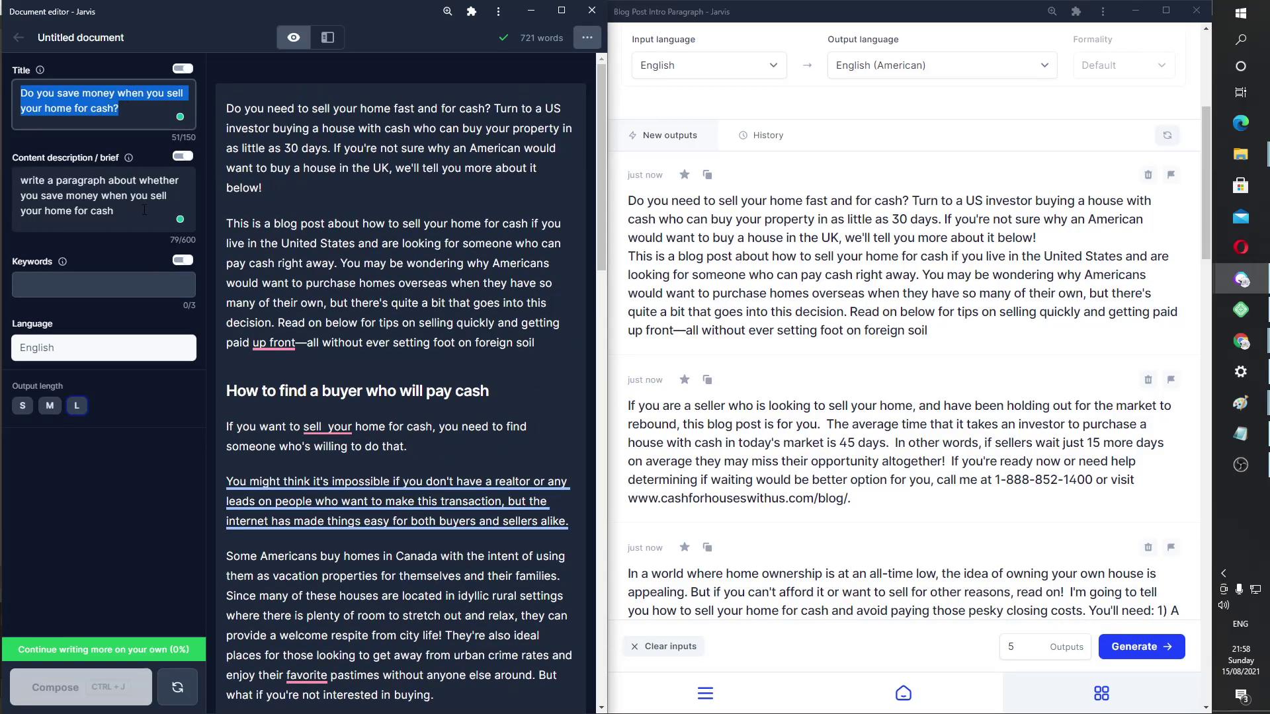
drag(144, 209, 4, 157)
click(47, 151)
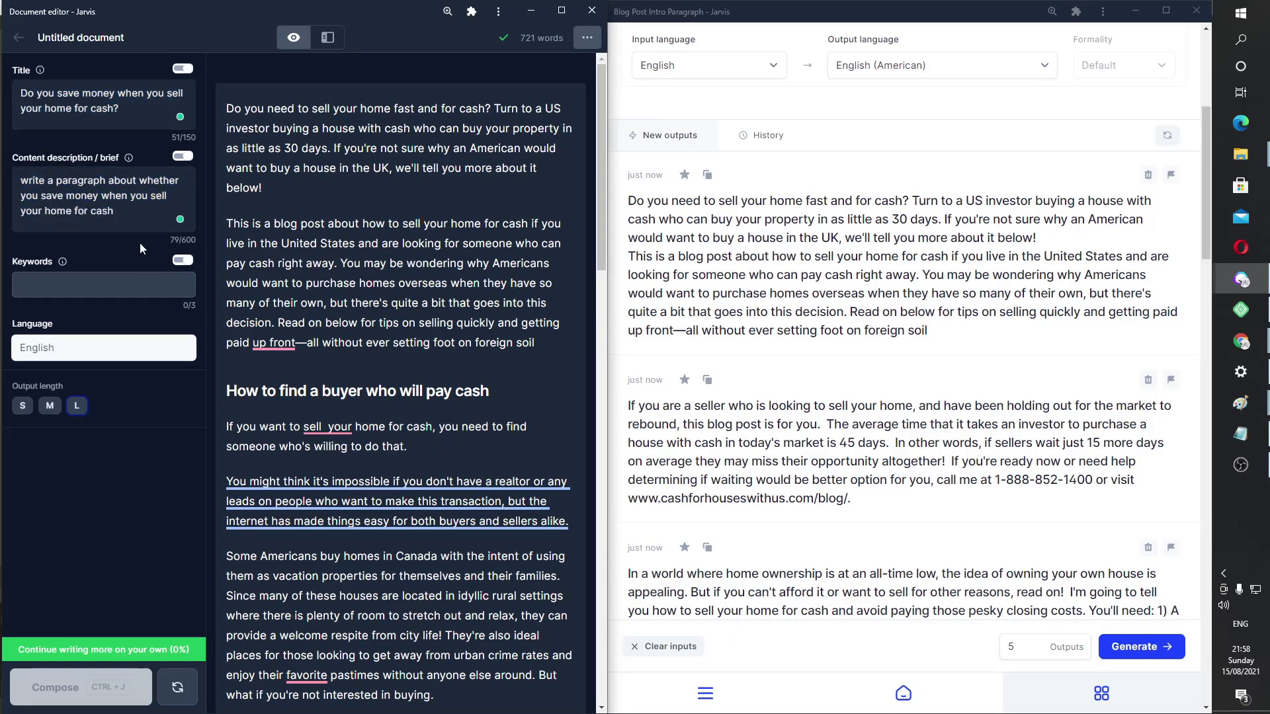
scroll(364, 211, down, 3)
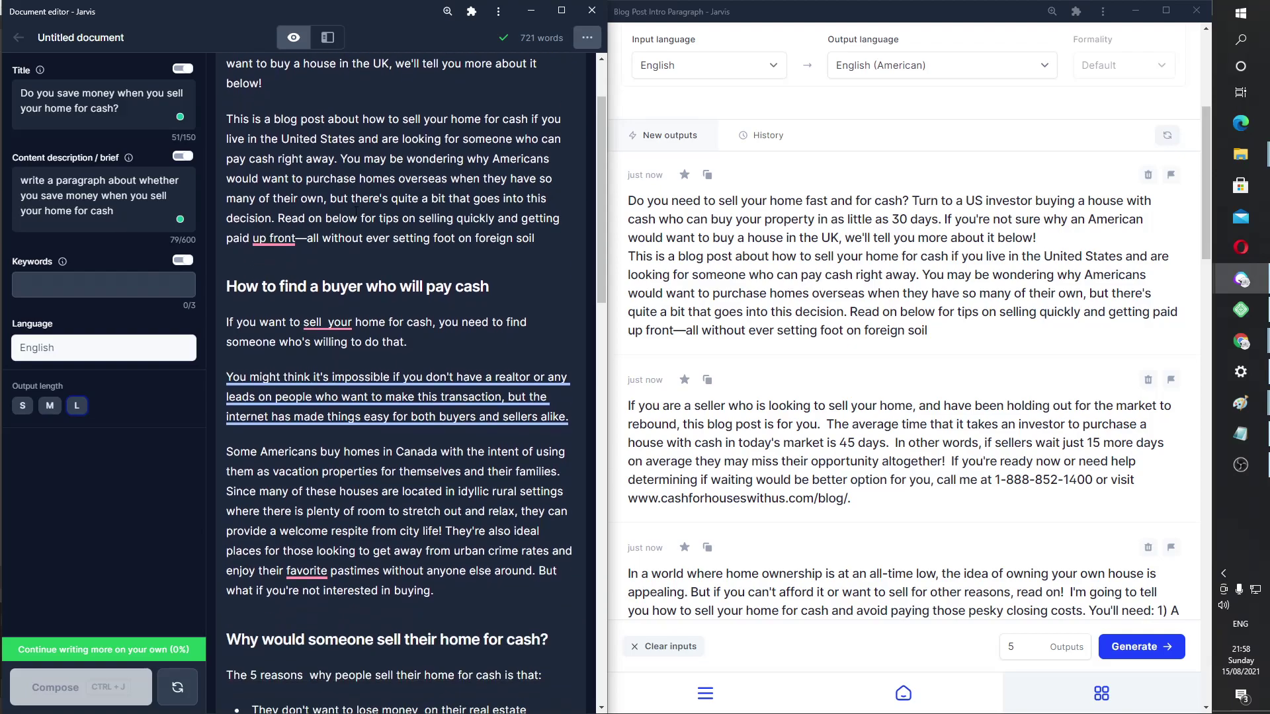
scroll(364, 212, up, 2)
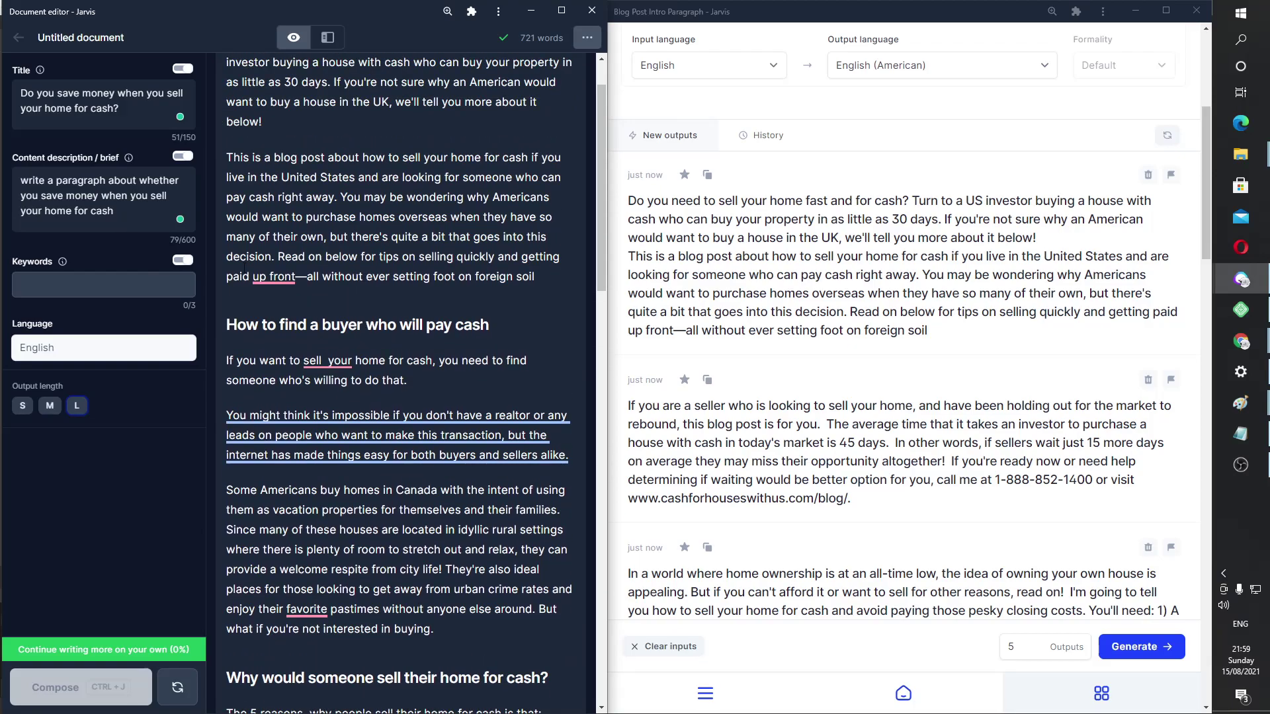
drag(145, 232, 2, 136)
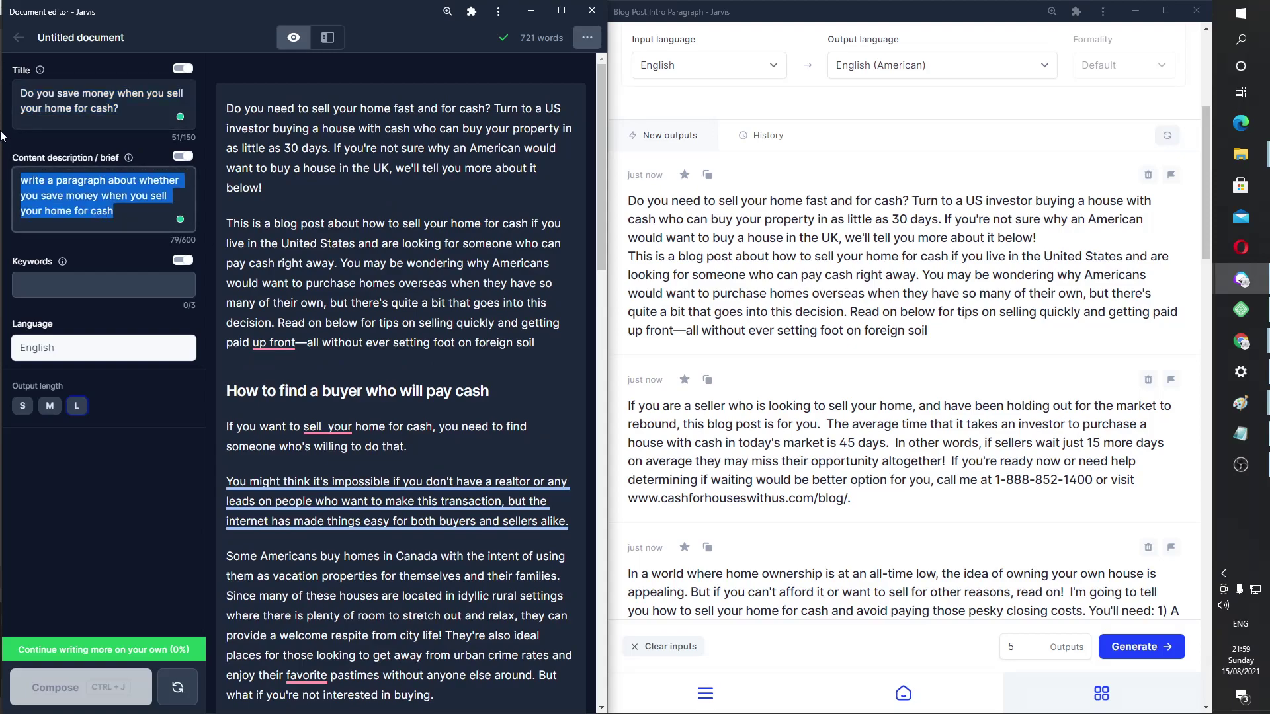
click(111, 283)
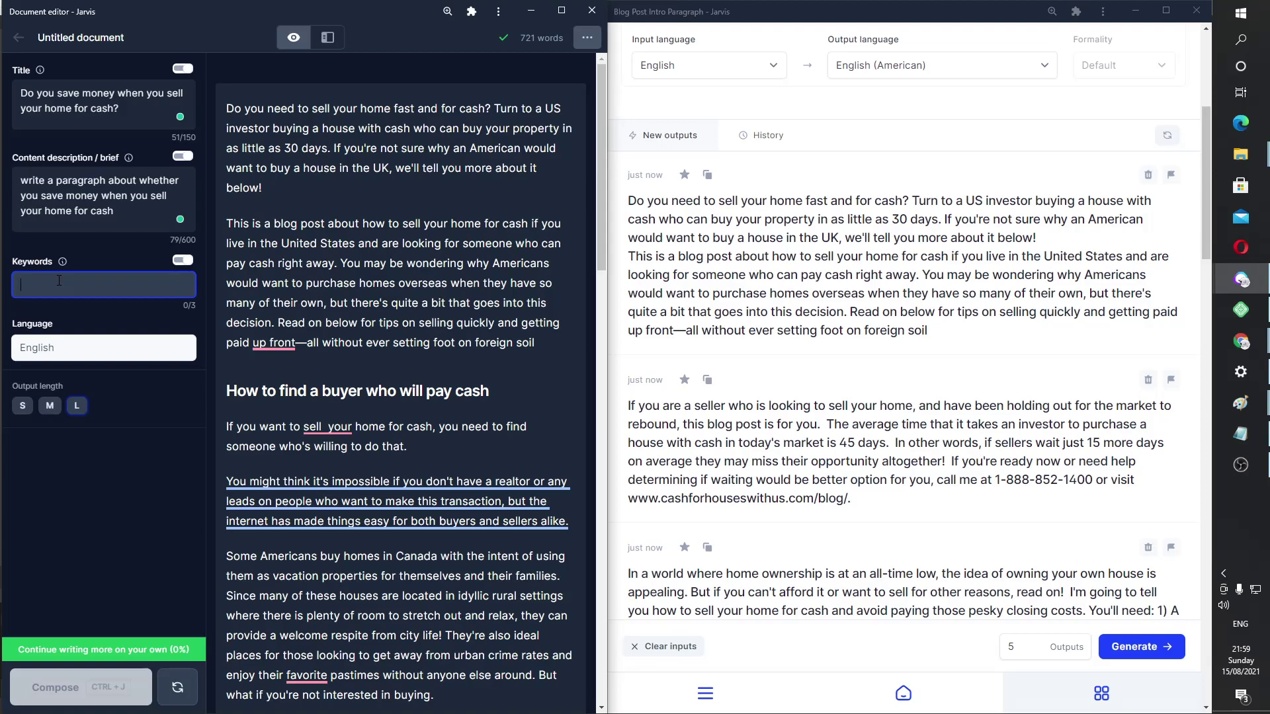
scroll(315, 365, down, 8)
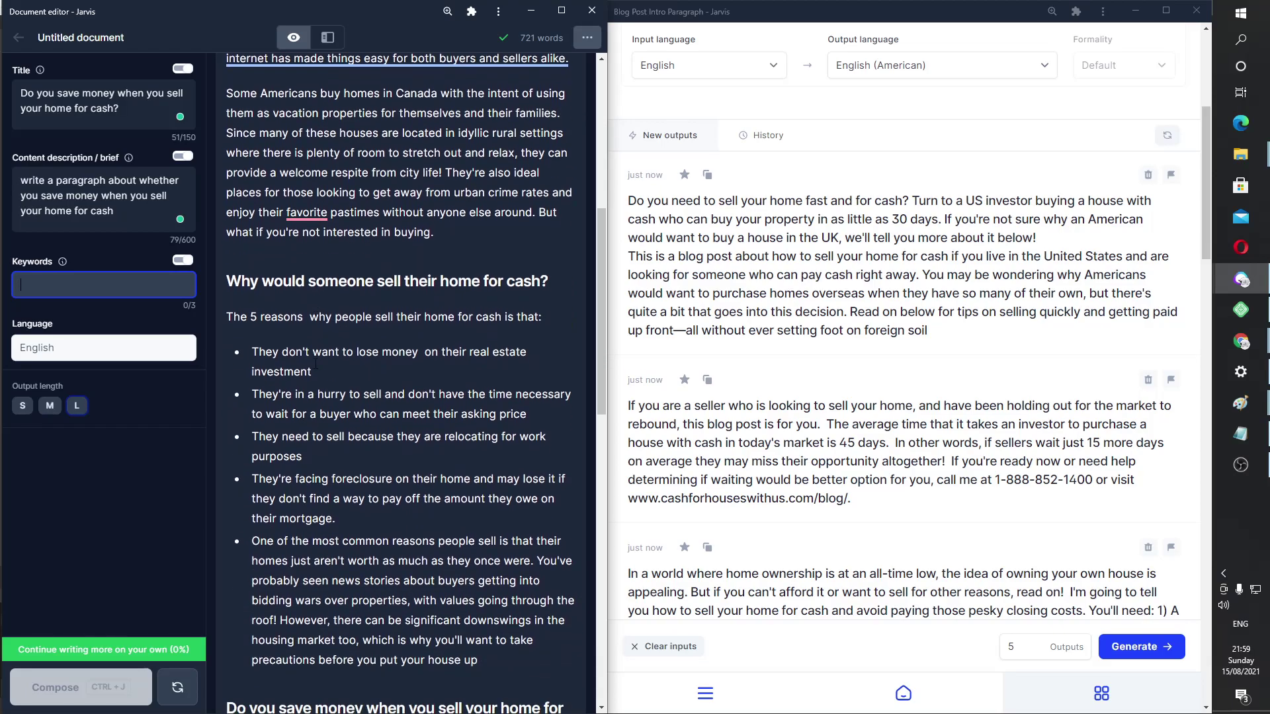
scroll(315, 362, down, 5)
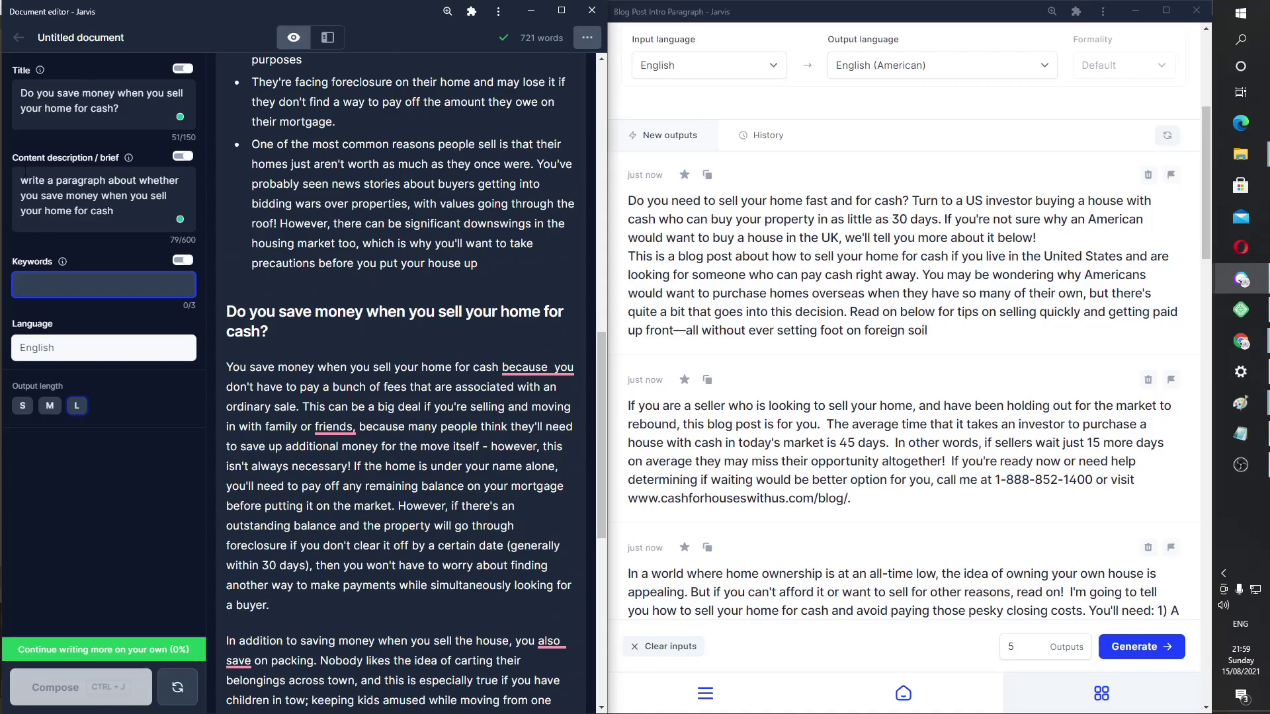
drag(123, 108, 21, 92)
drag(114, 211, 20, 180)
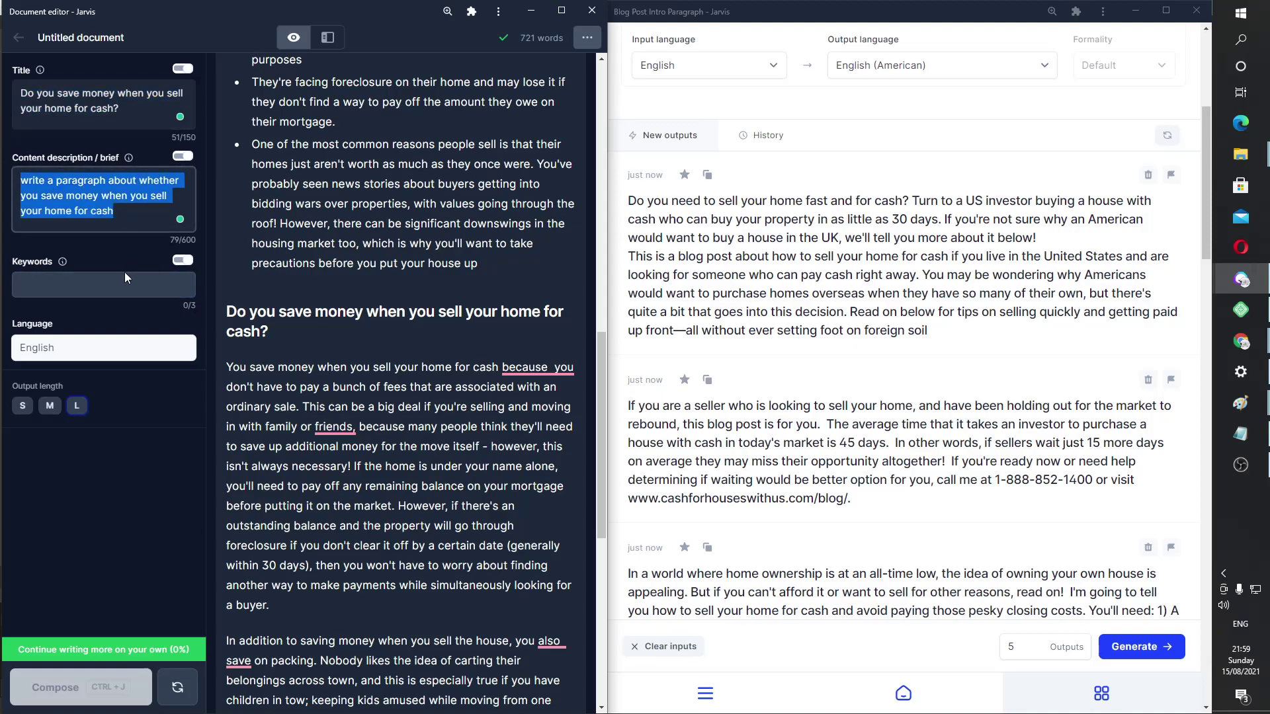
click(122, 283)
scroll(294, 231, up, 7)
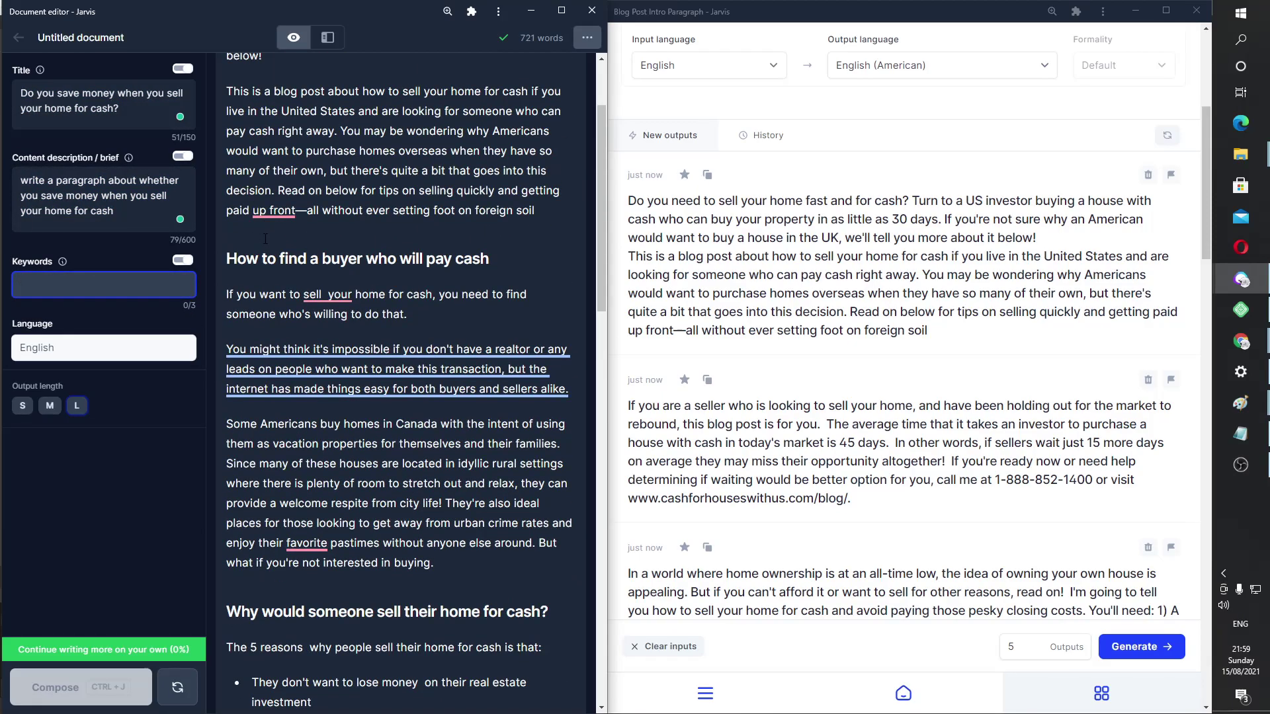
drag(265, 239, 226, 92)
click(442, 292)
scroll(442, 291, down, 3)
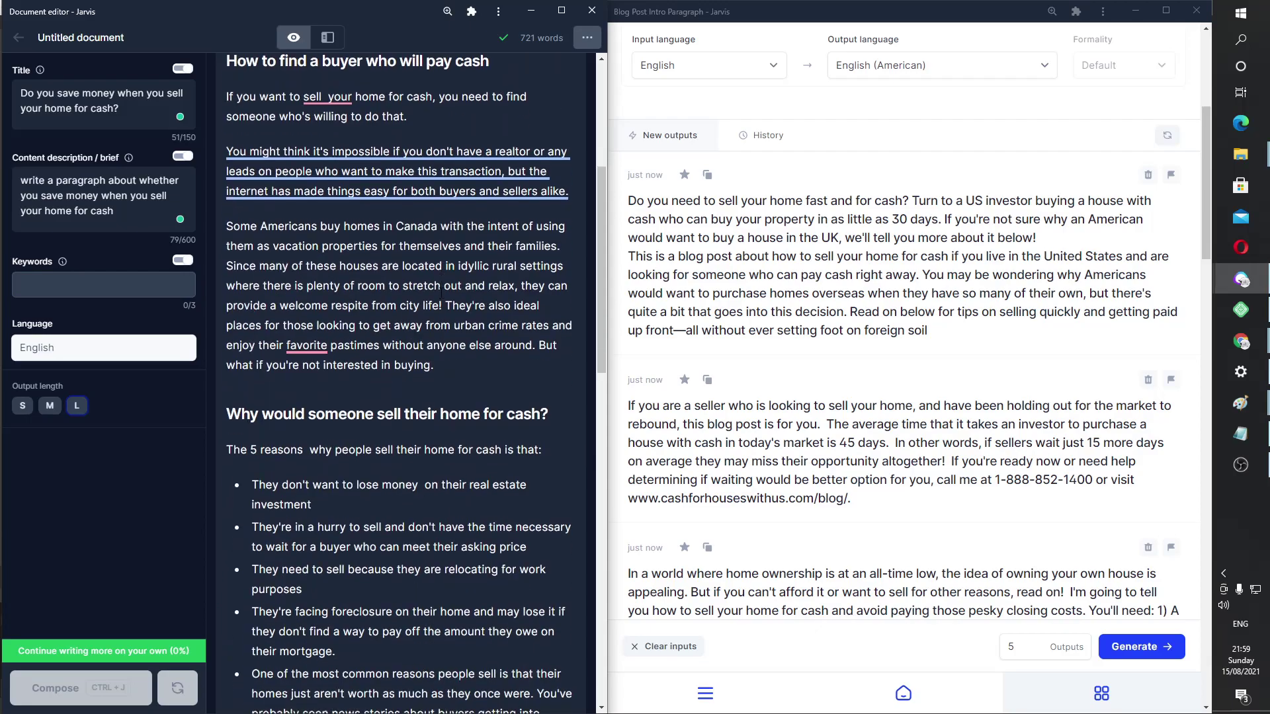
scroll(442, 292, down, 8)
scroll(369, 411, up, 9)
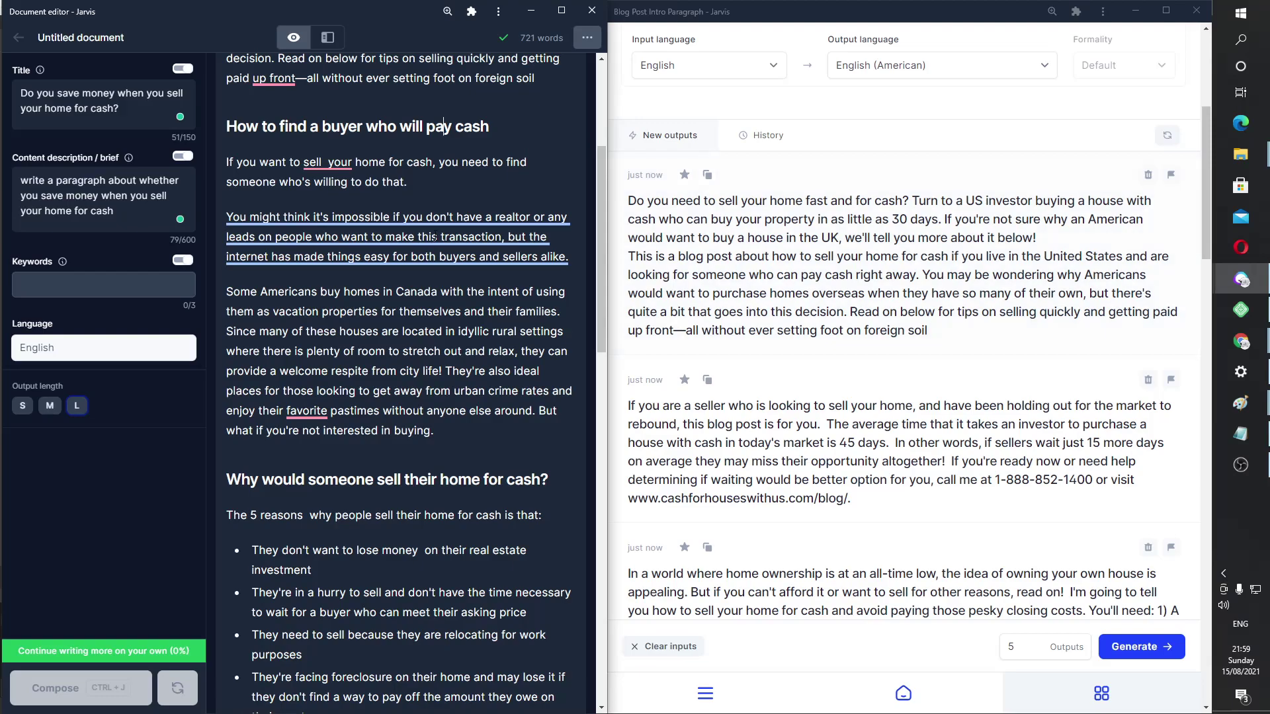
click(39, 284)
scroll(318, 377, down, 12)
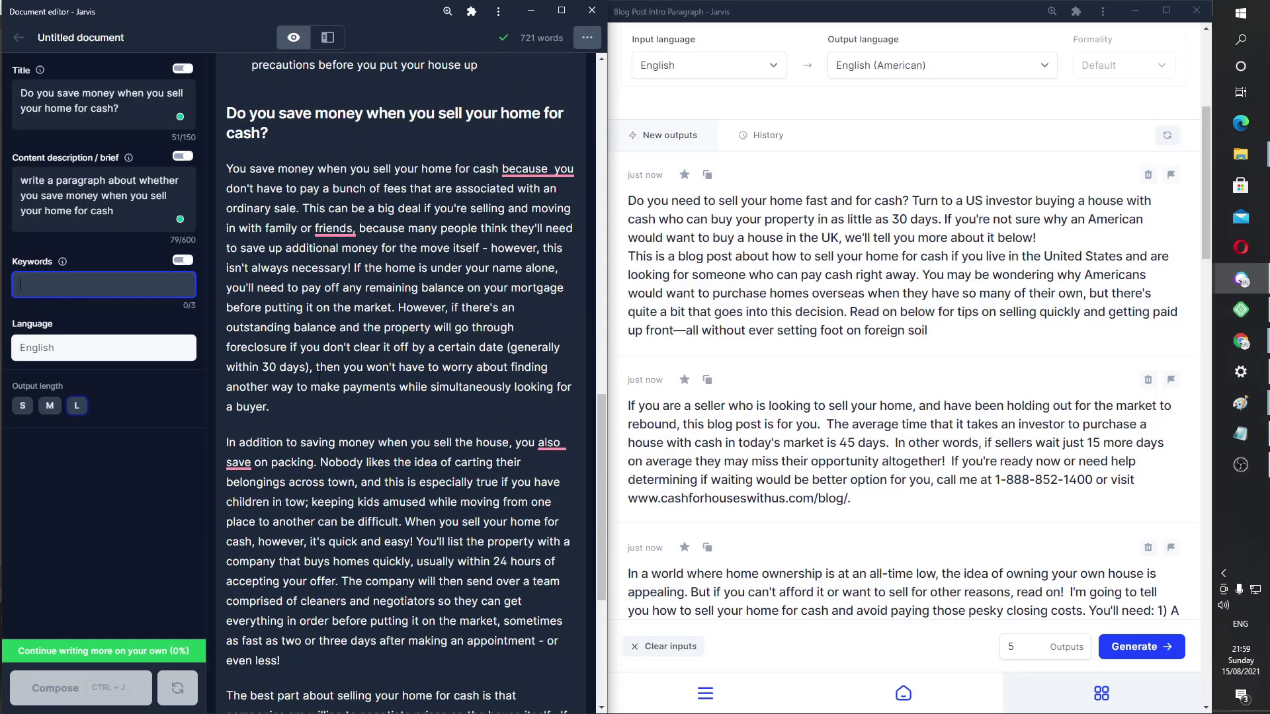
scroll(319, 377, up, 10)
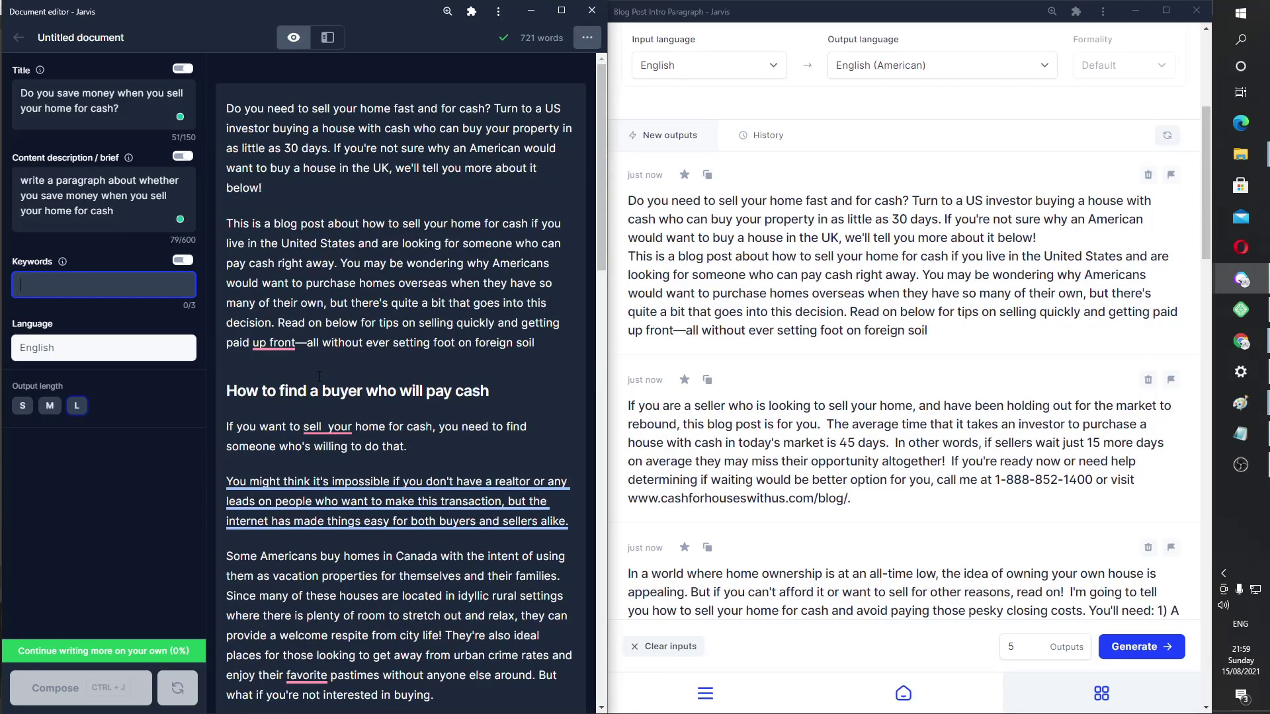
scroll(318, 377, down, 12)
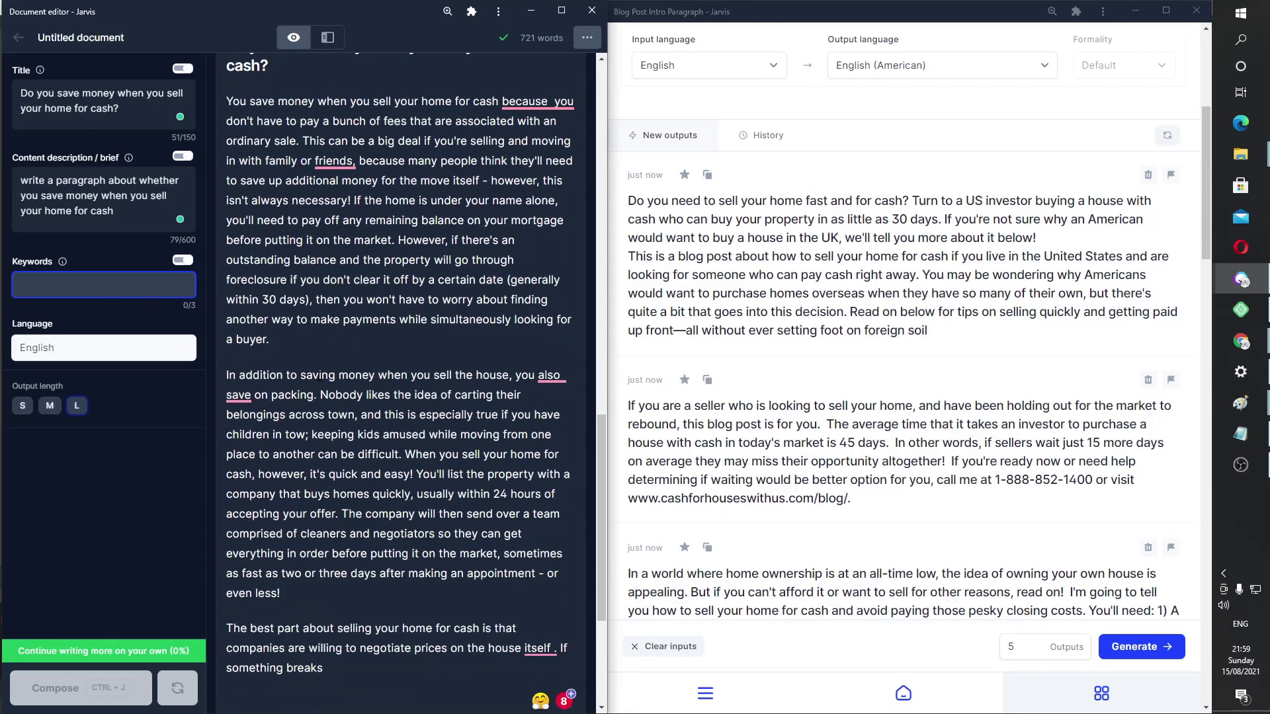
scroll(319, 377, up, 10)
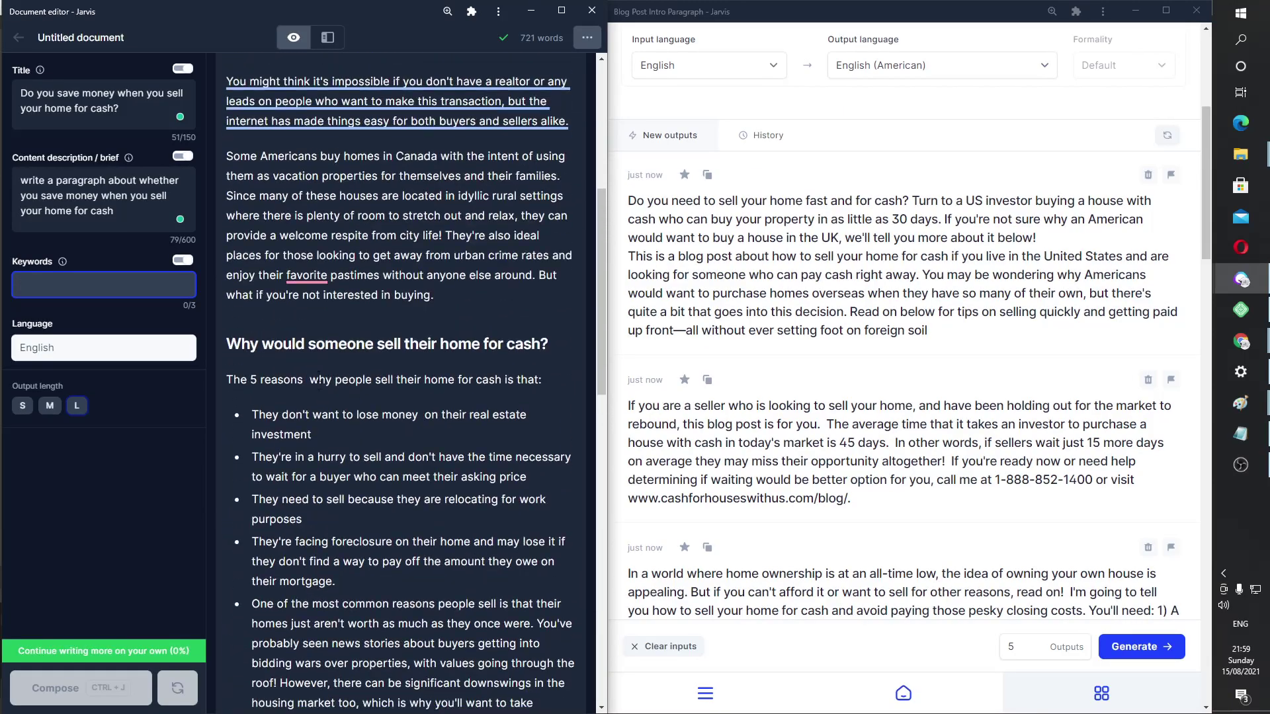
scroll(319, 380, up, 4)
scroll(318, 377, down, 4)
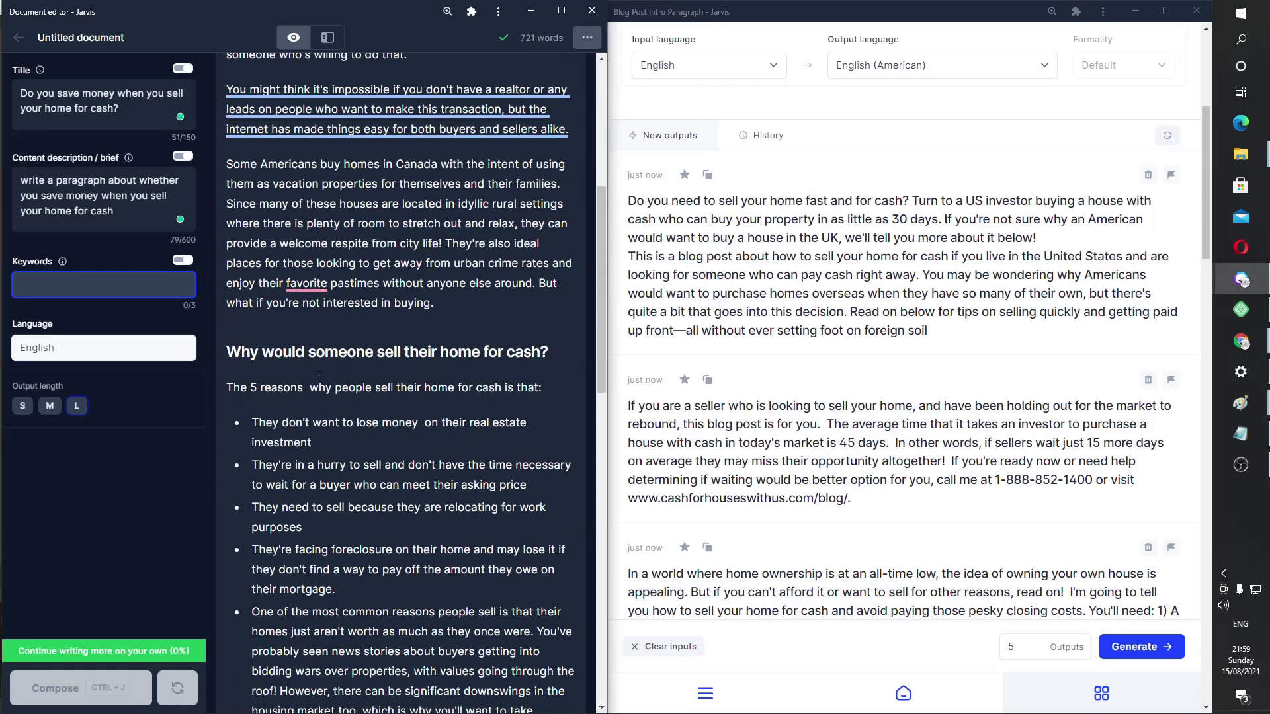